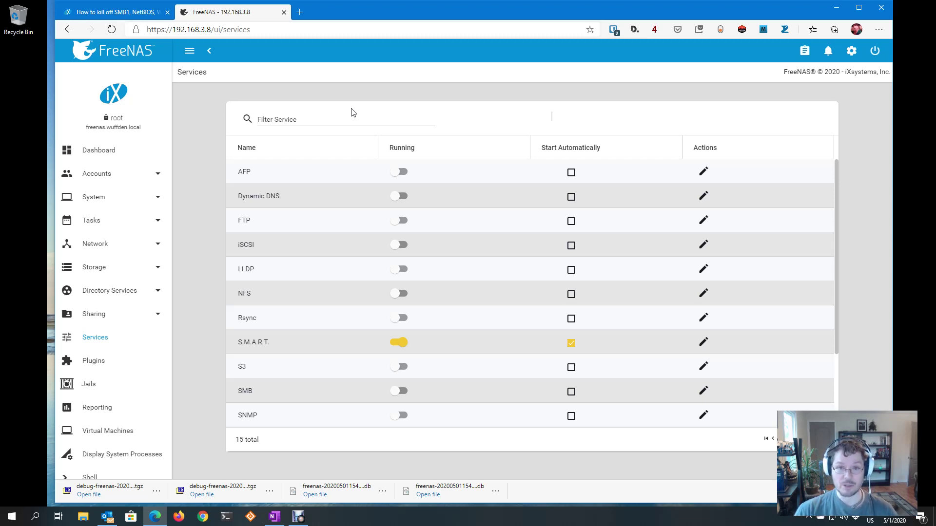
Open the Accounts Groups page from the sidebar
click(109, 172)
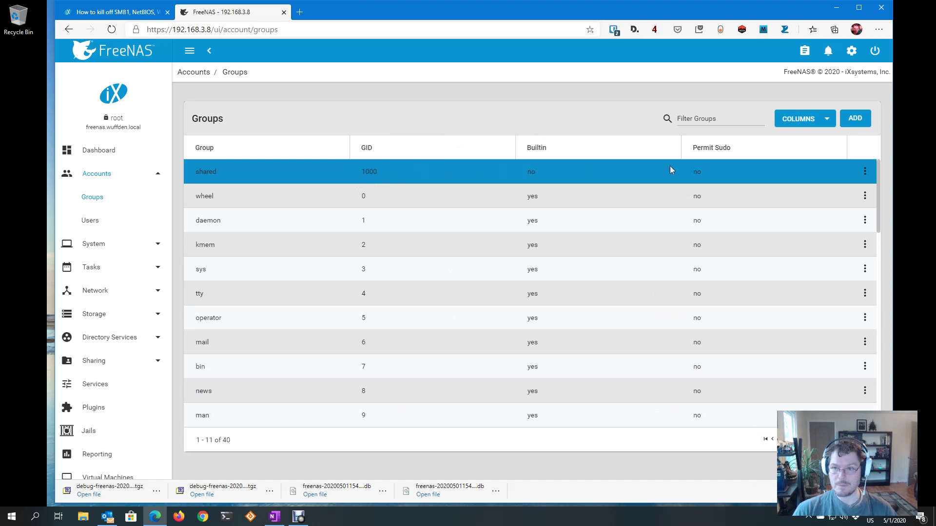
Create a group named homeshare (GID 1001), then go to the Users list
click(855, 118)
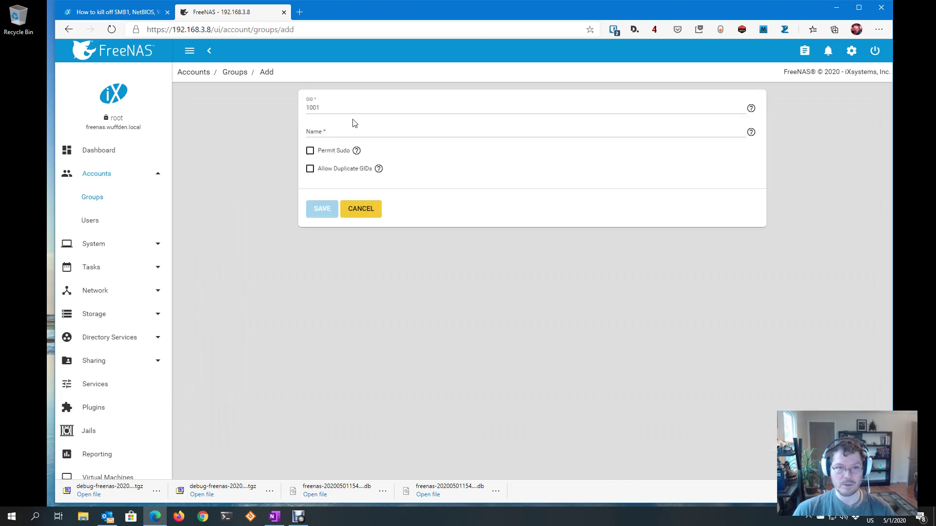
click(348, 129)
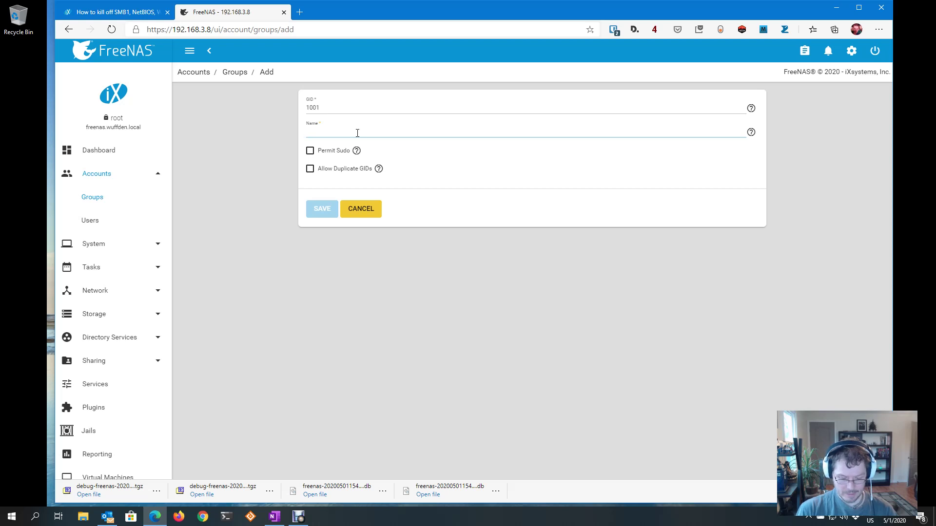
text(homeshare)
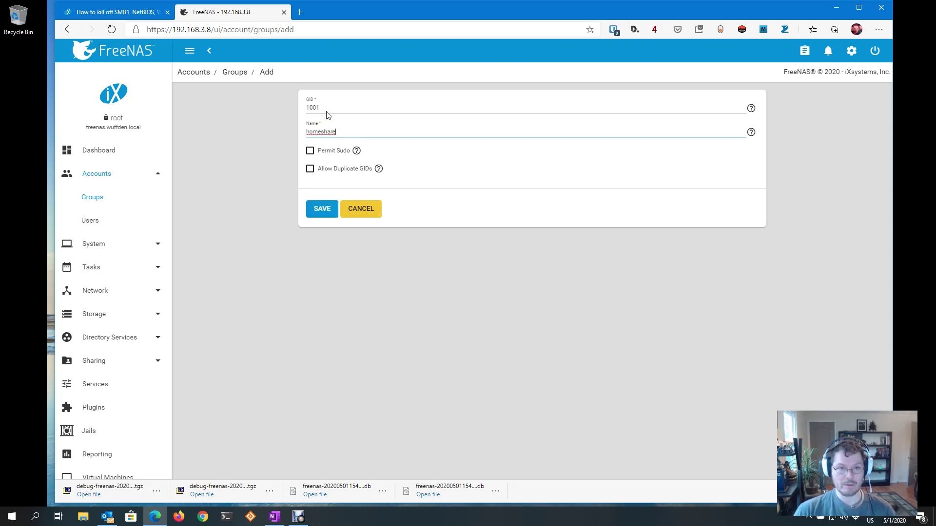
click(327, 213)
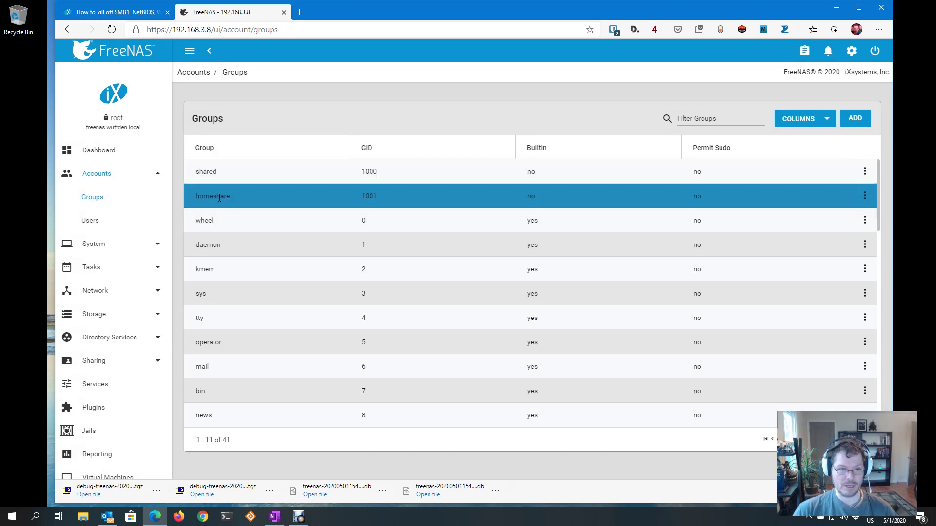
click(92, 222)
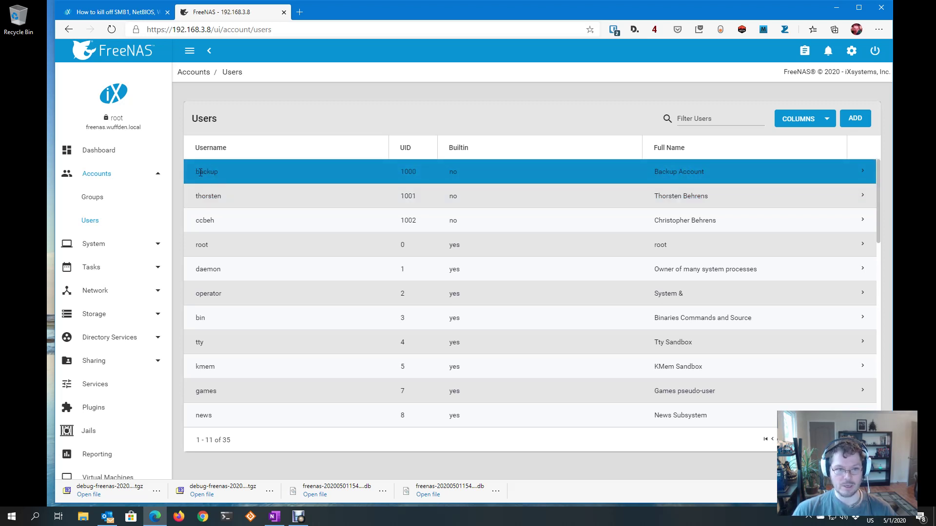
Start a new user account and enter the user's full name
click(854, 118)
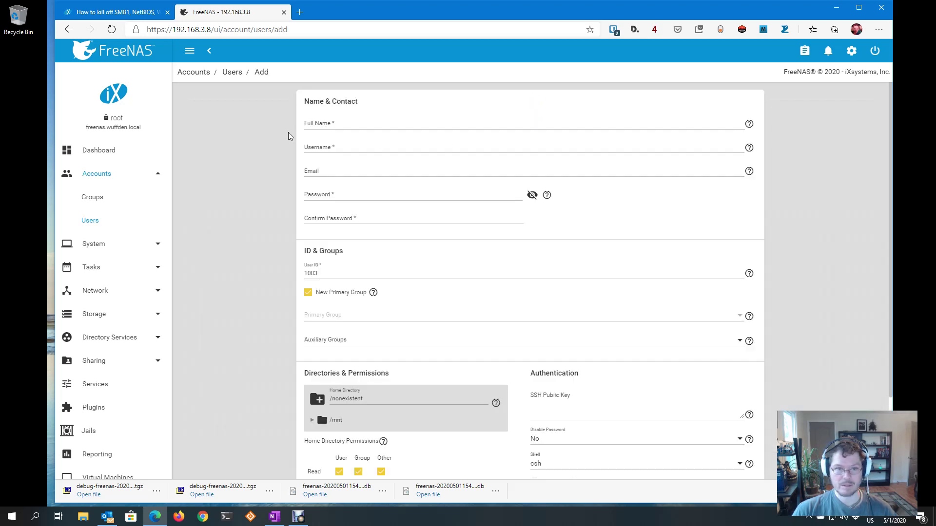
click(330, 122)
text(Th)
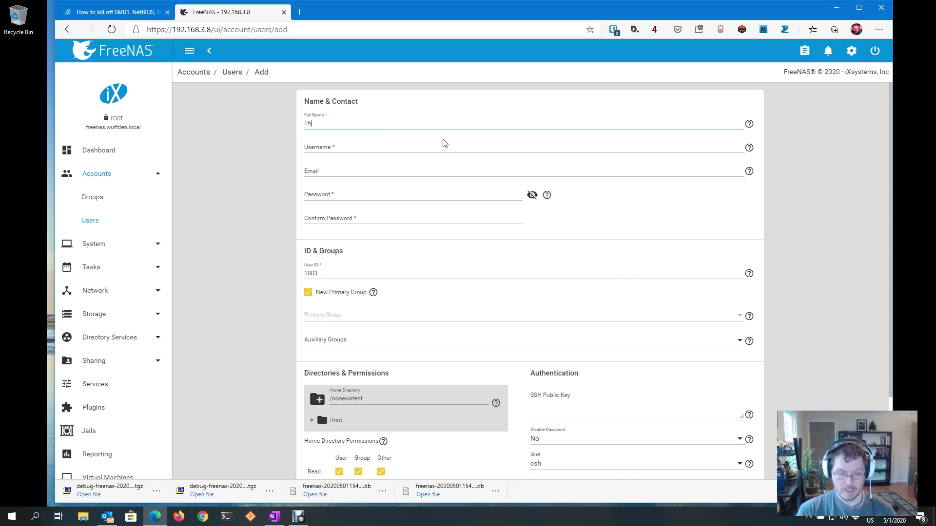
text(ing)
key(BackSpace)
key(BackSpace)
key(BackSpace)
key(BackSpace)
key(BackSpace)
text(Ex)
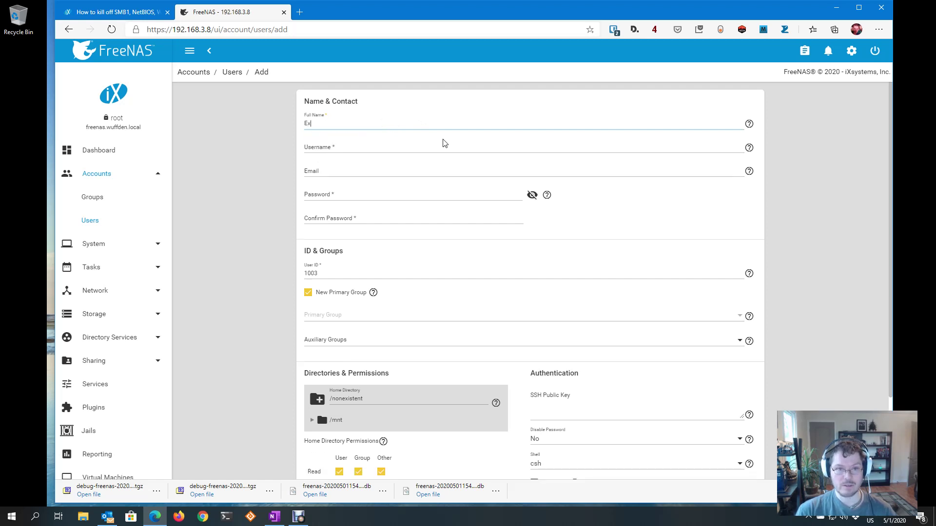
text(ample User)
key(Tab)
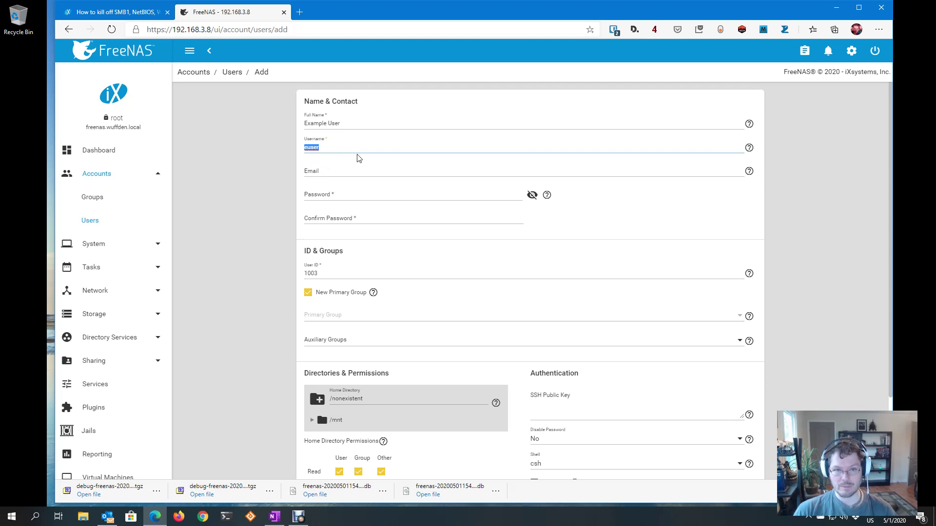
Fill in the user's e-mail address and enter the same password in both password fields
click(382, 171)
text(us)
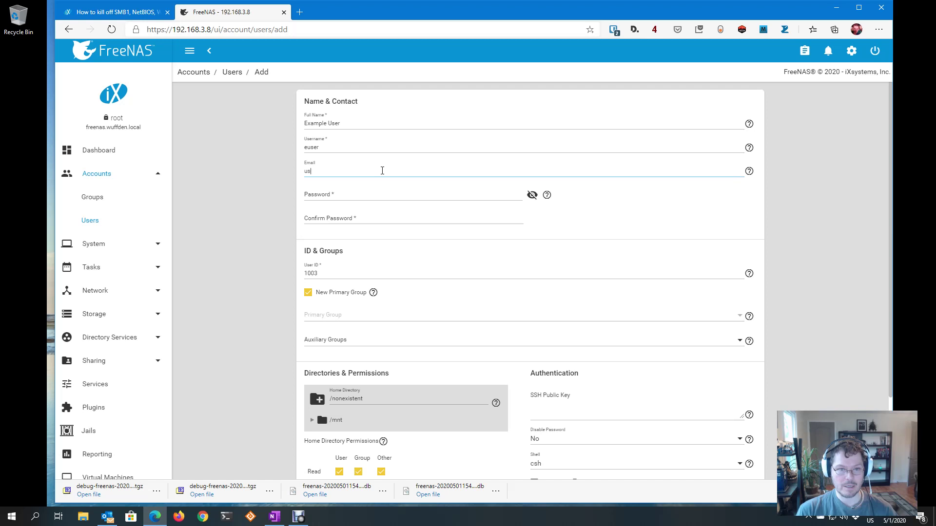
text(er@example.com)
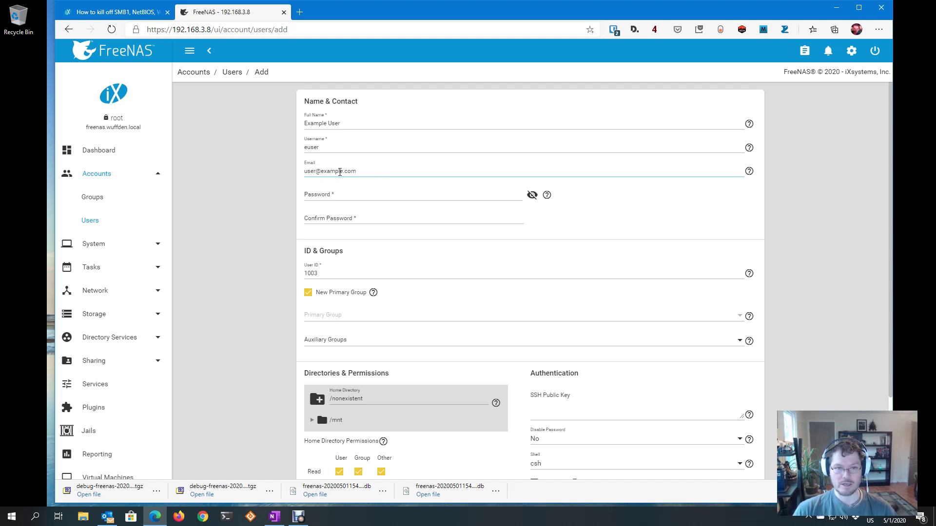
click(374, 201)
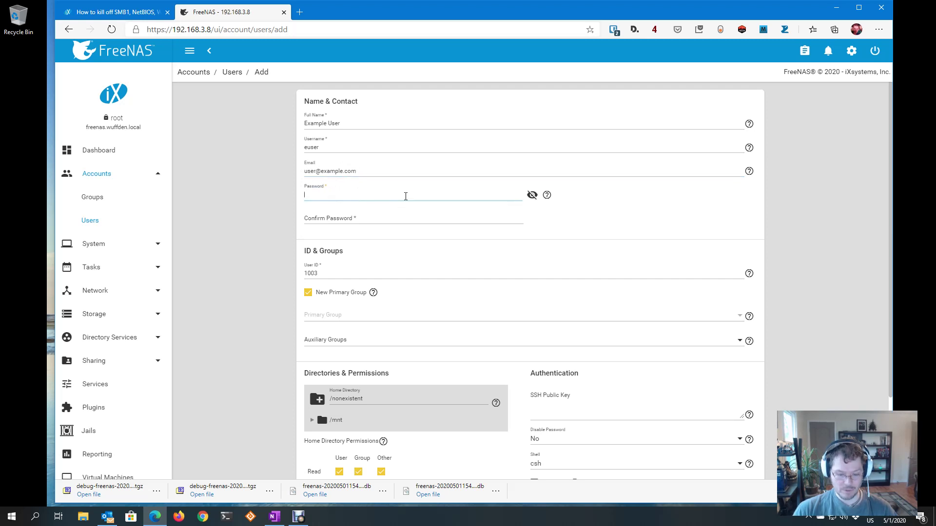
text(password1)
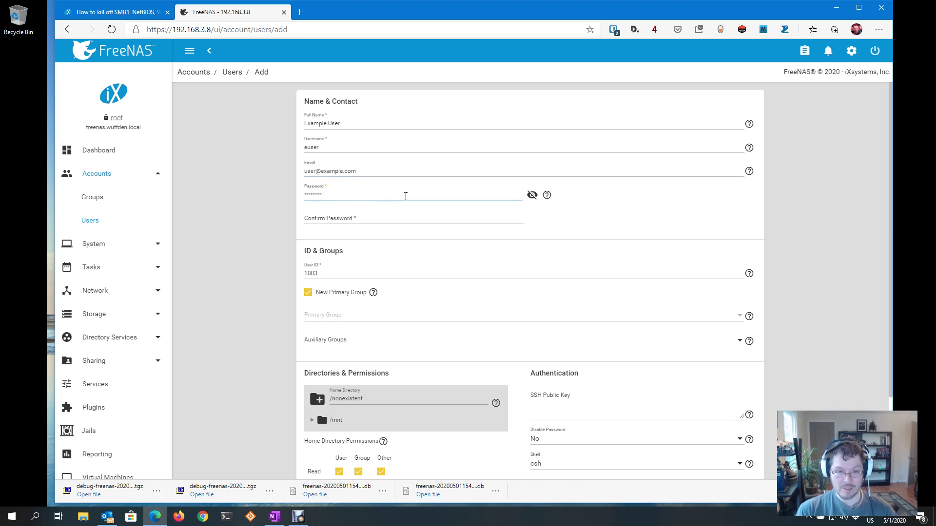
key(Tab)
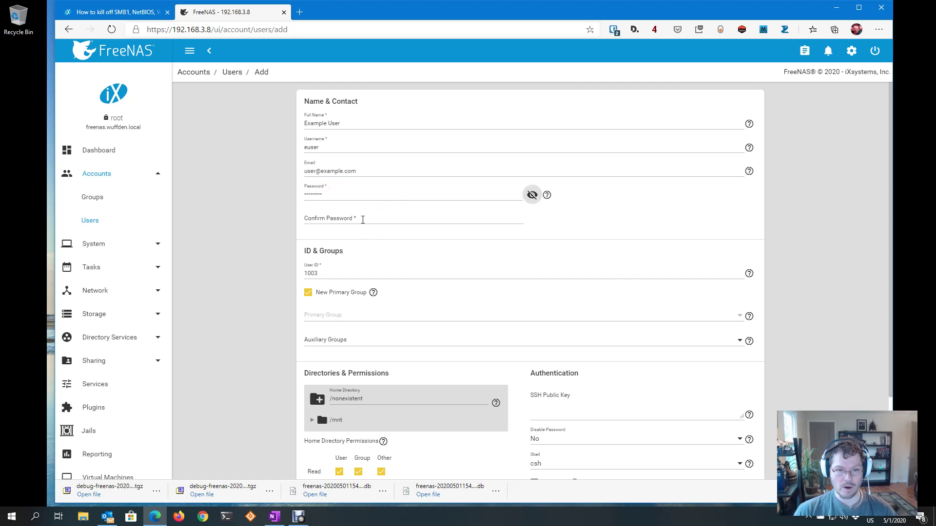
click(363, 220)
text(password)
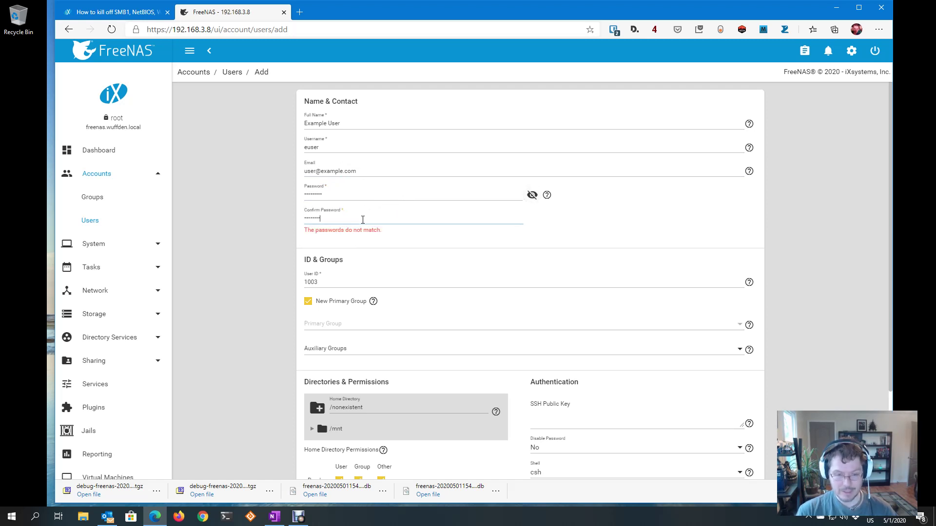
text(1)
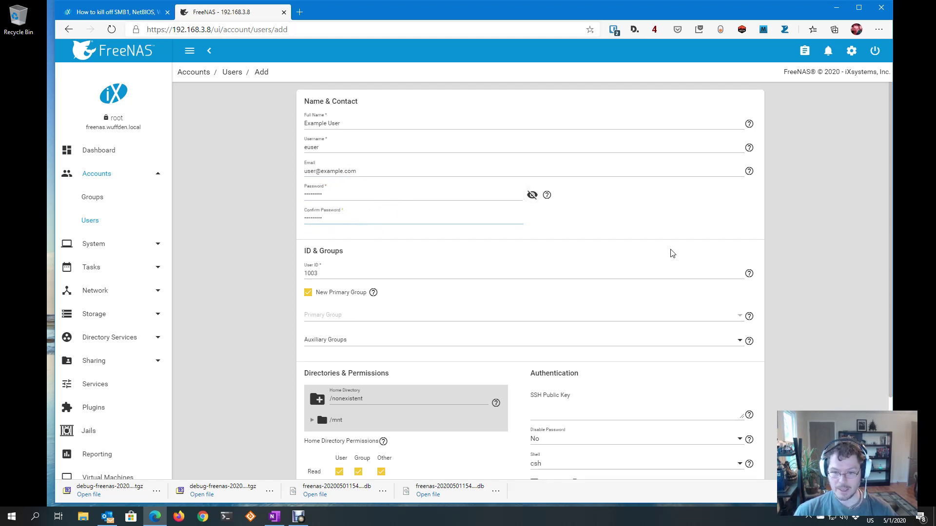
scroll(672, 253, down, 3)
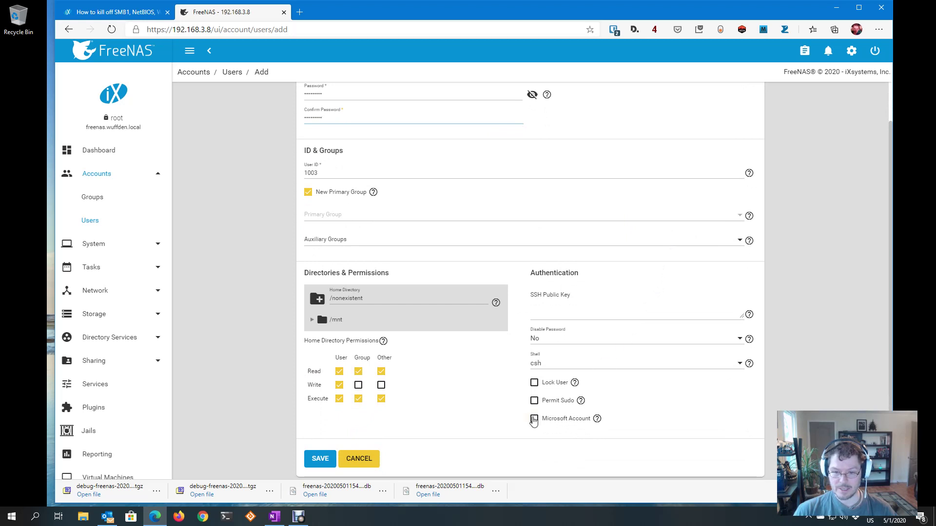
Save euser as a Microsoft Account with homeshare as primary group, not a new group
click(534, 420)
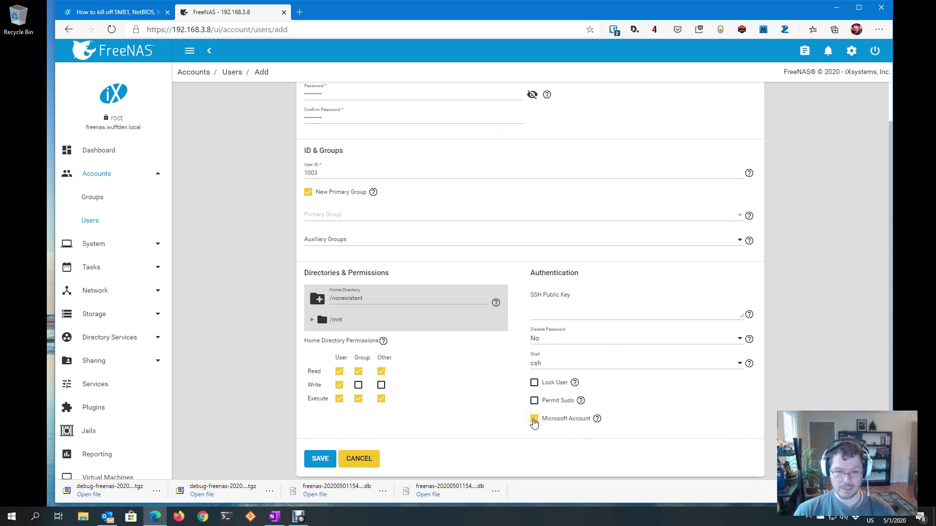
scroll(443, 376, up, 3)
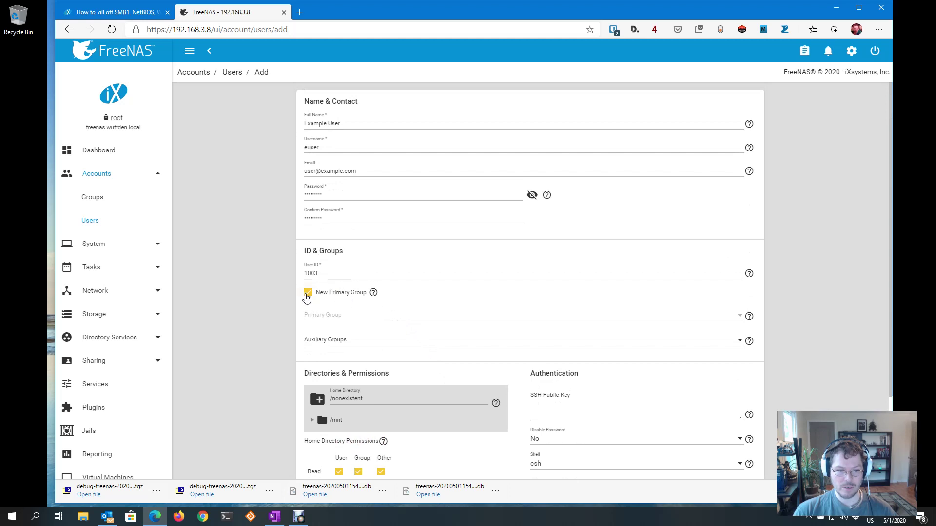
click(307, 295)
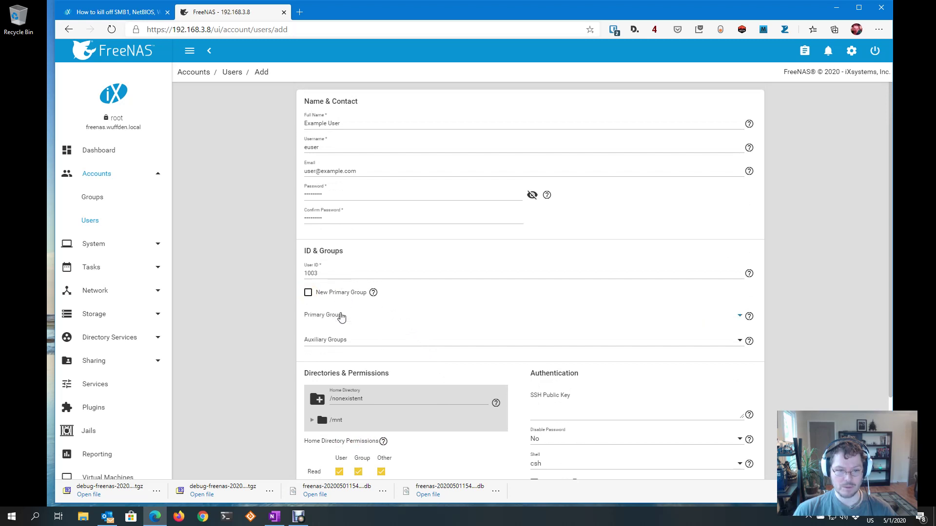
click(341, 317)
click(339, 318)
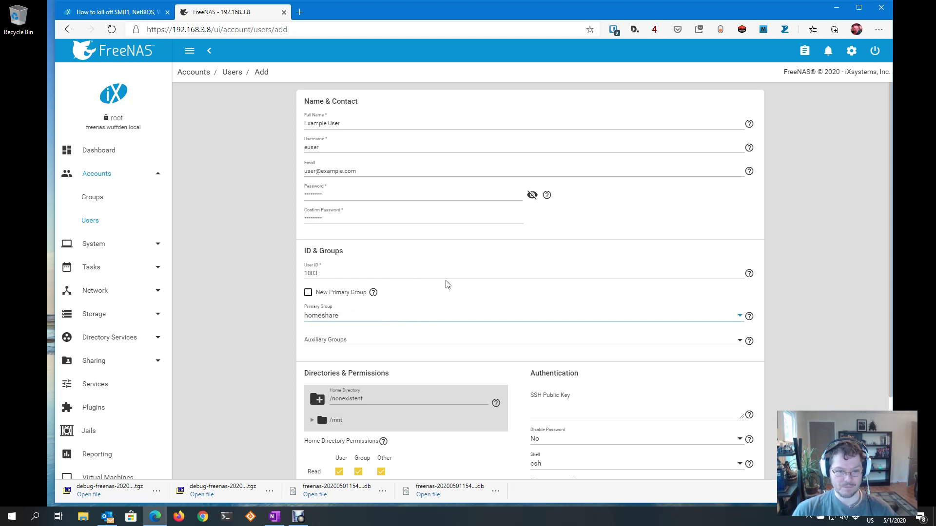
scroll(447, 284, down, 2)
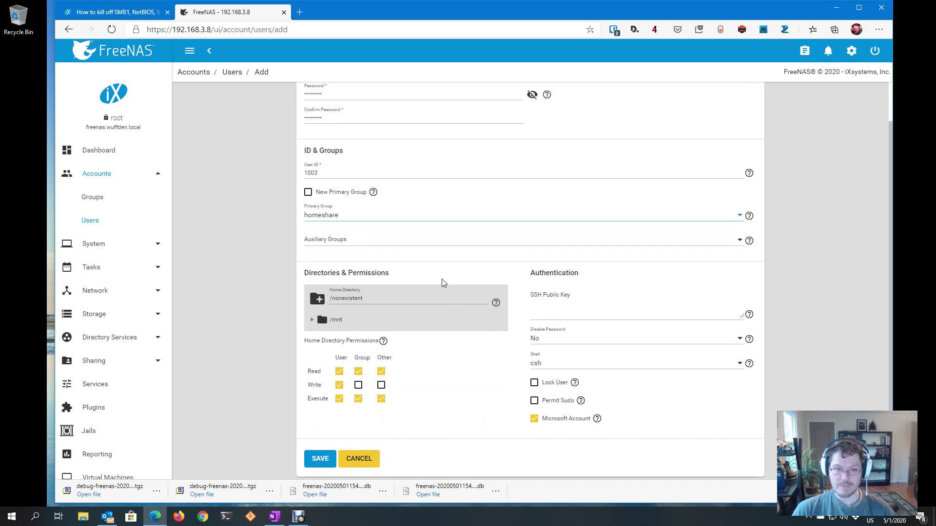
scroll(442, 283, up, 2)
scroll(433, 275, down, 2)
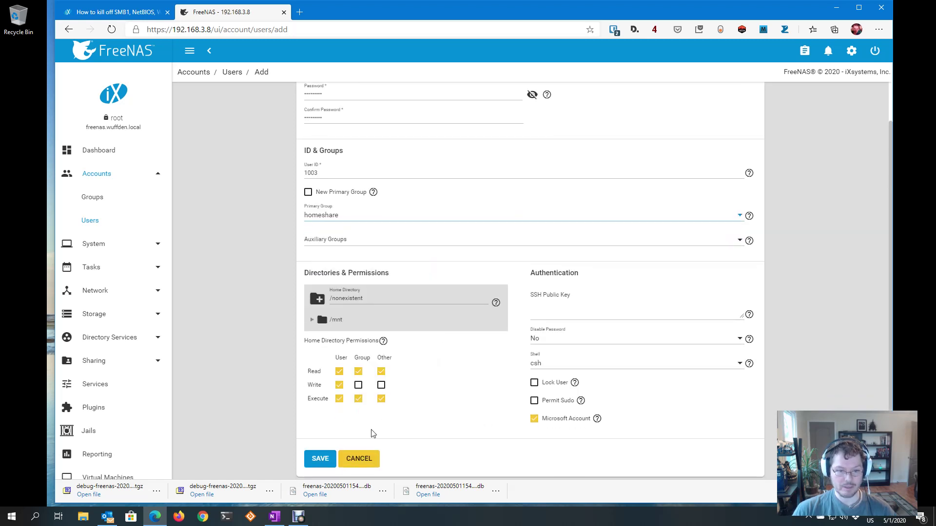
click(326, 460)
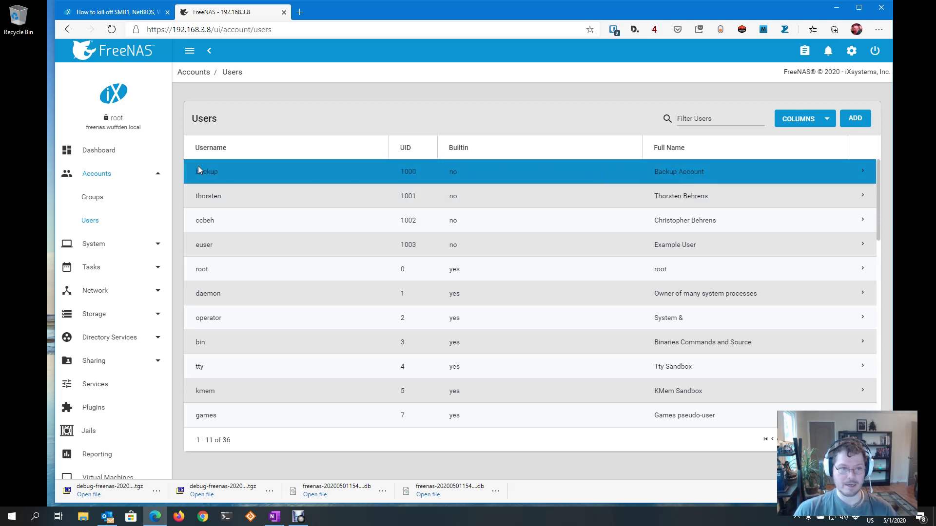
Expand the backup user's row and open its edit form
click(862, 178)
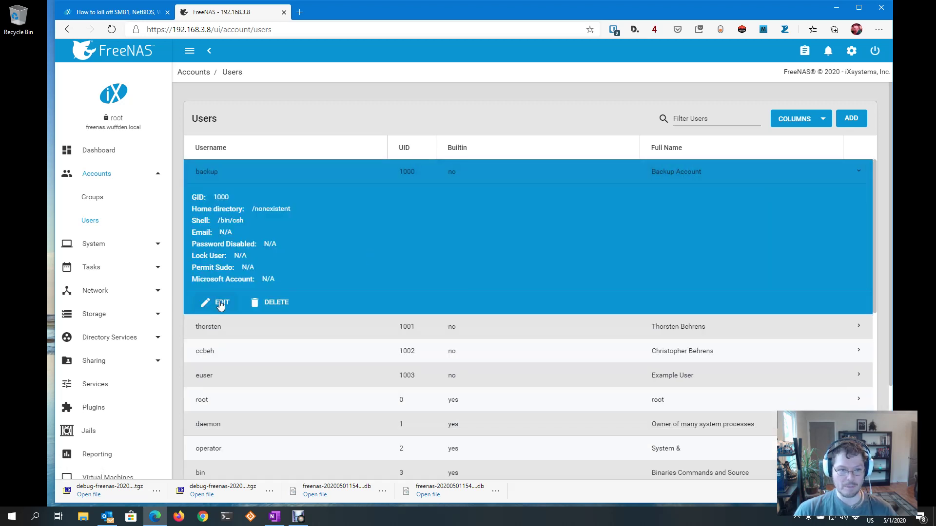
click(217, 312)
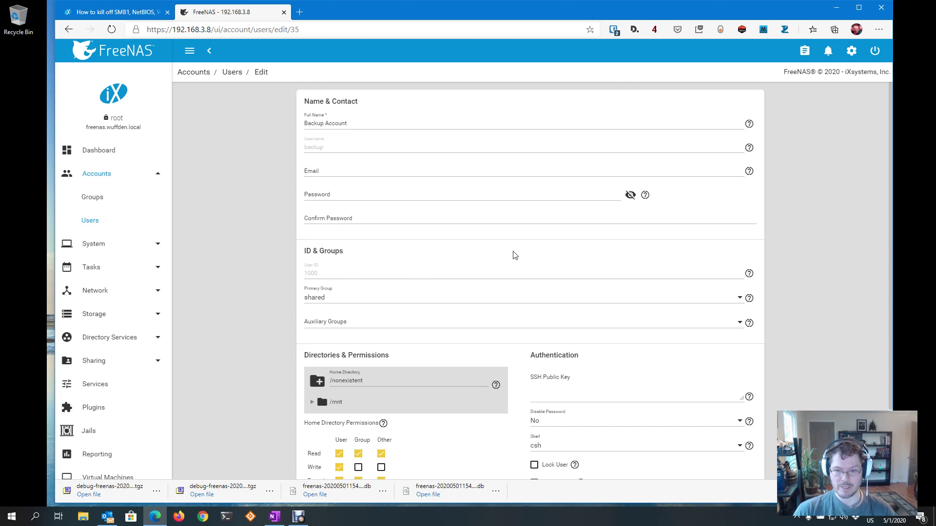
Cancel the backup user's edit form without changes, returning to the Users list
scroll(533, 254, down, 2)
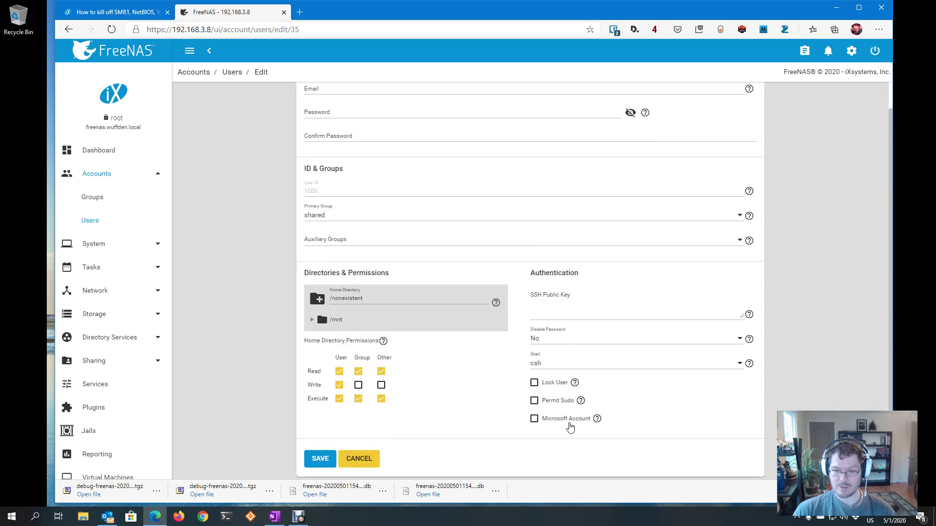
scroll(475, 308, up, 2)
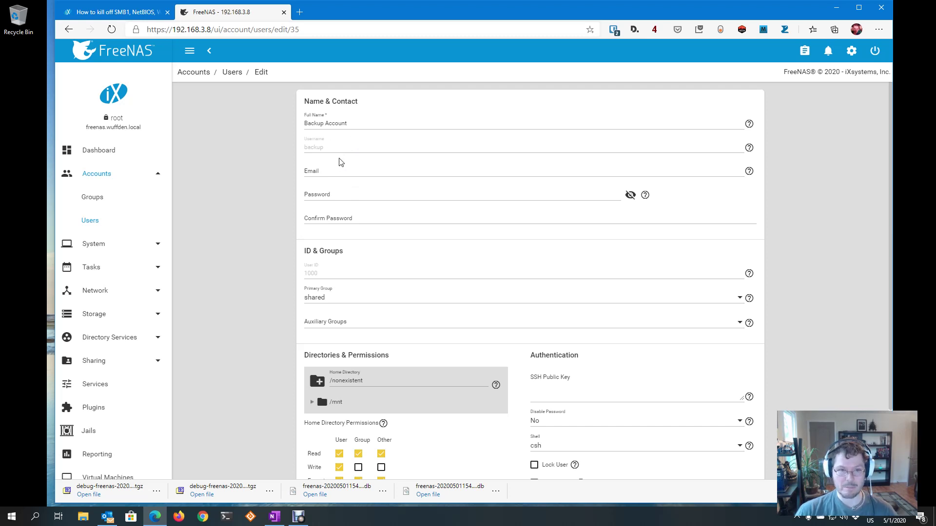
scroll(359, 475, down, 3)
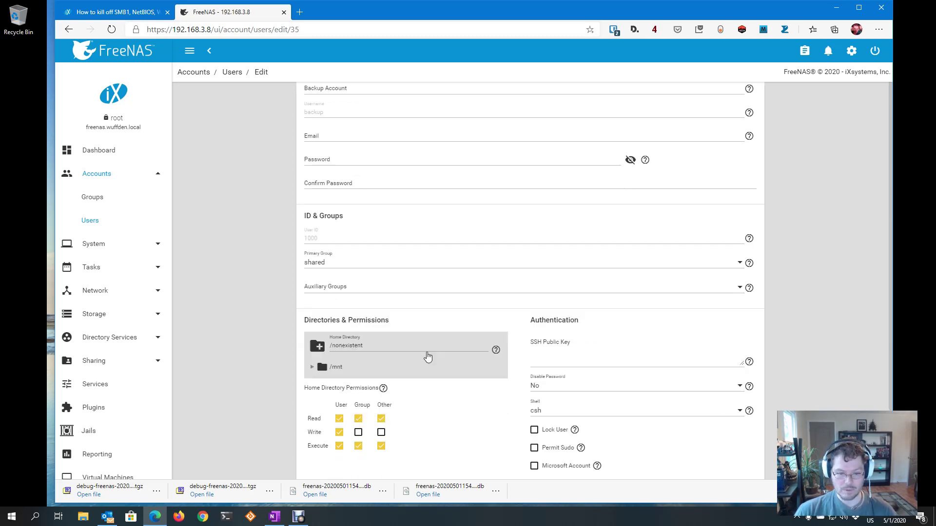
click(359, 458)
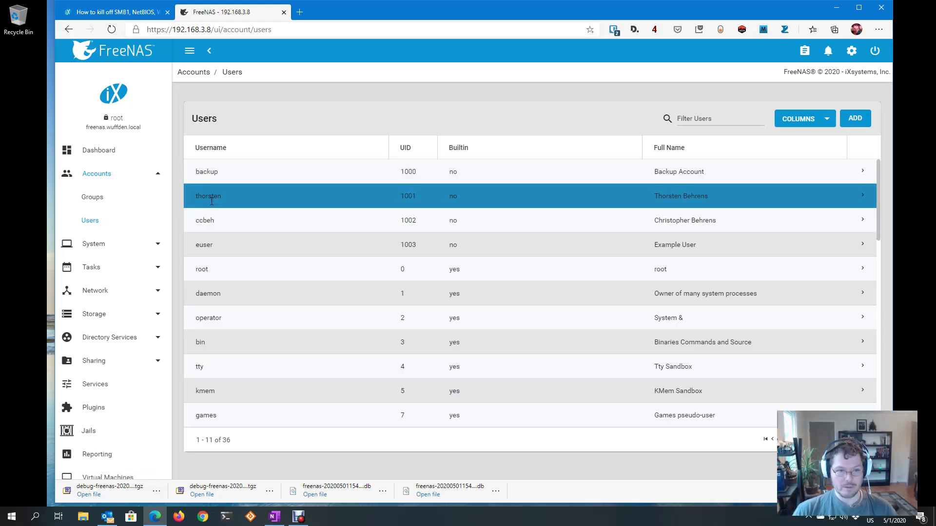
Switch to Groups, back to Users, then Groups again to see homeshare (GID 1001)
click(99, 200)
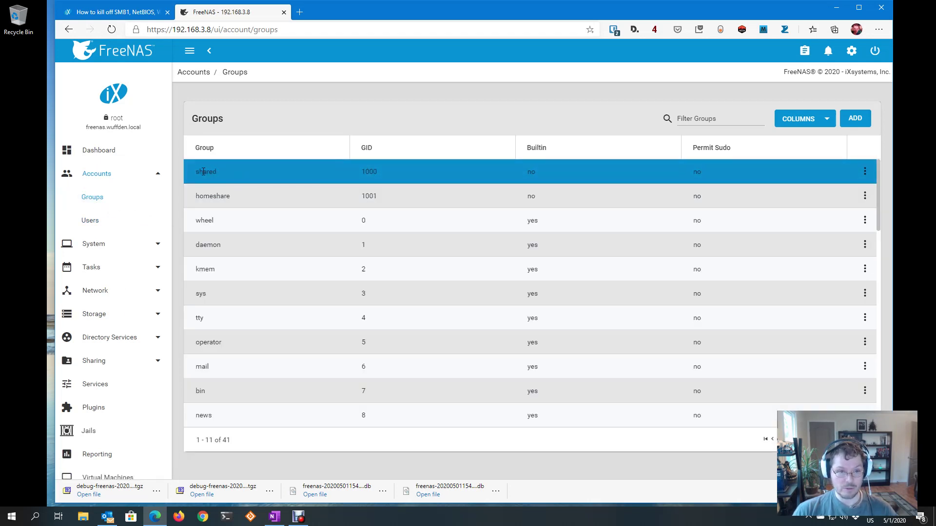
click(80, 221)
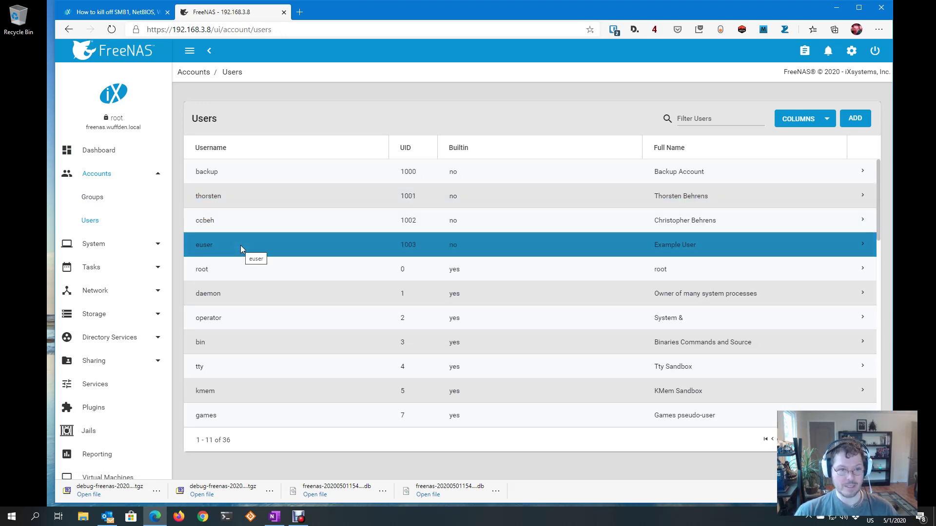
click(92, 197)
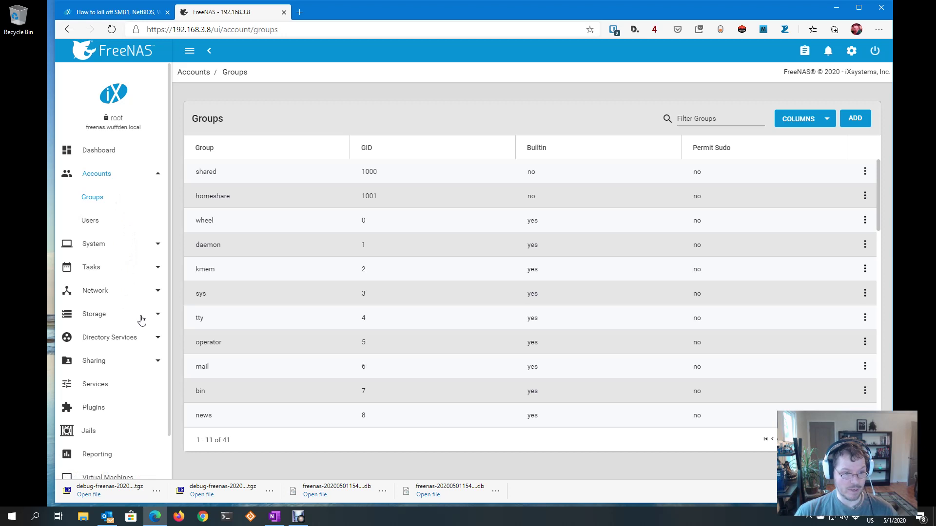
click(159, 317)
Open Storage Pools and review Gion's datasets: Backup, FoundryVTT-ayazhn, Media, Plex-Metadata, Shared
scroll(146, 273, down, 2)
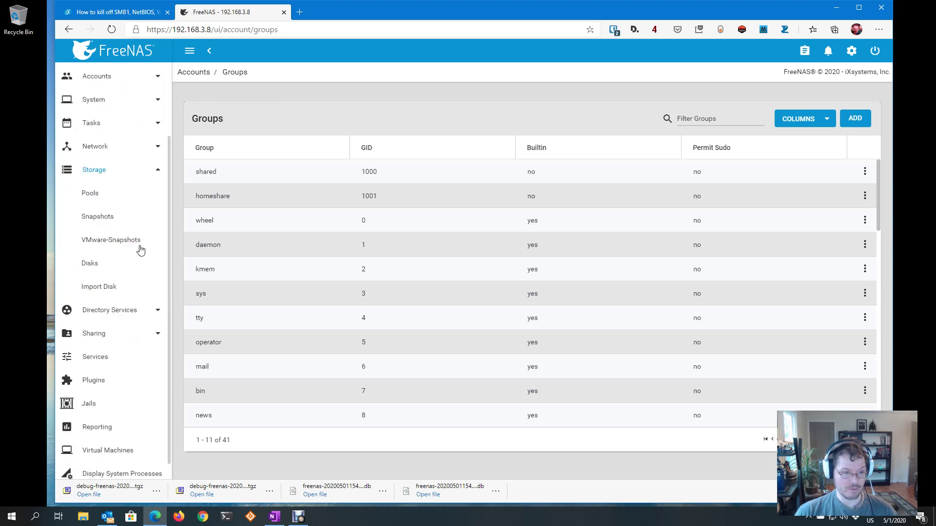
click(100, 200)
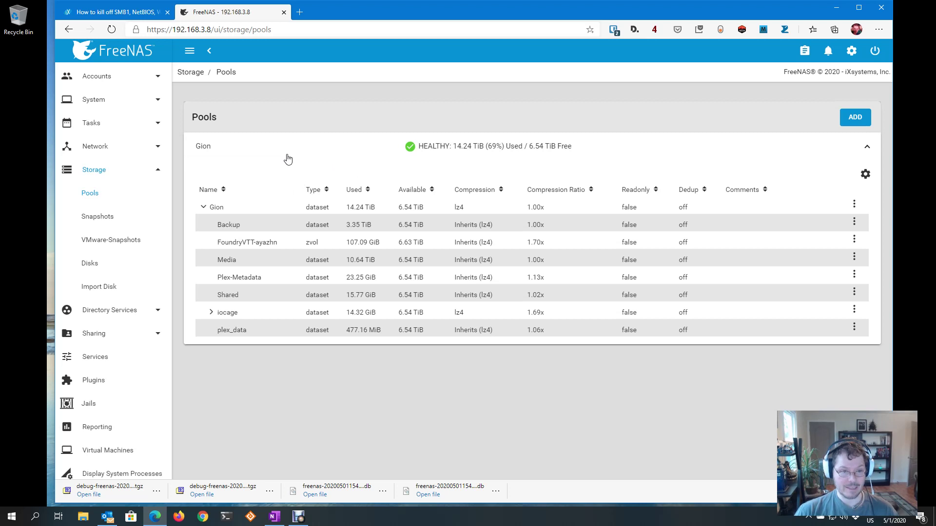
click(257, 228)
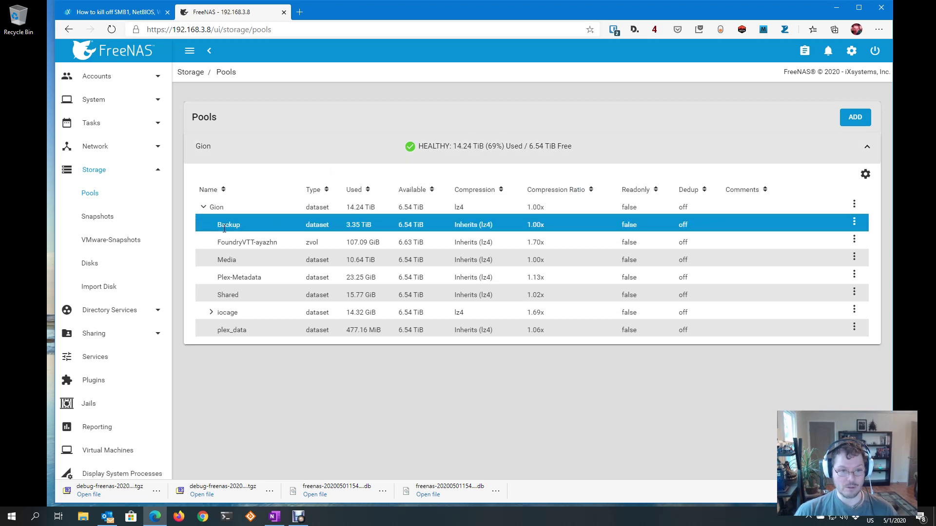
click(222, 210)
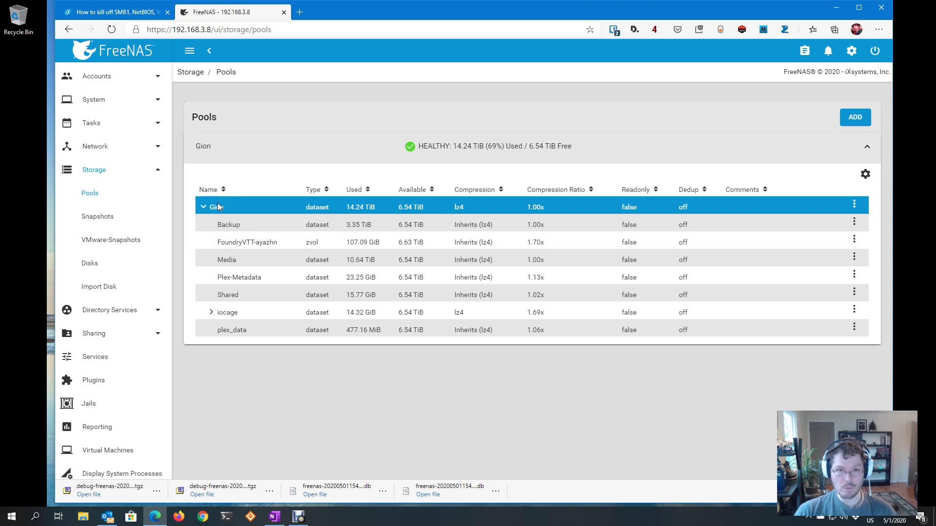
click(235, 227)
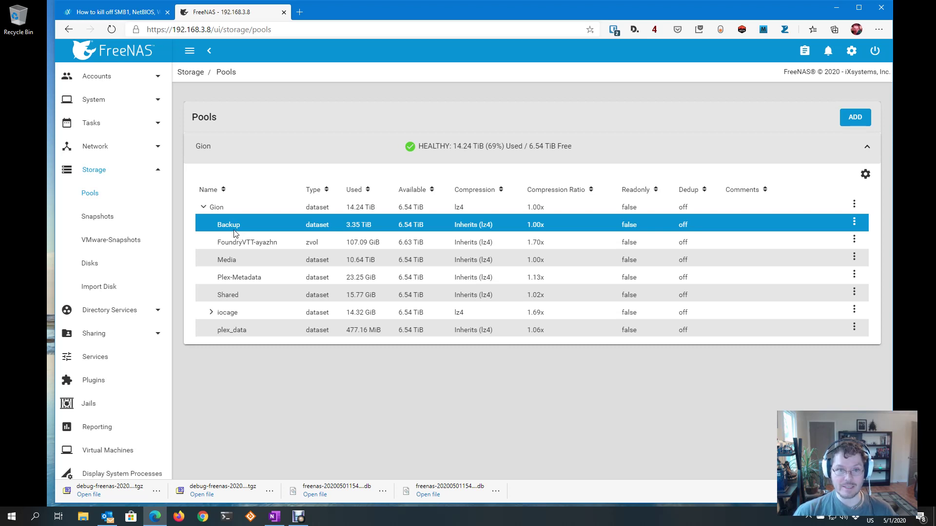
click(245, 242)
click(245, 256)
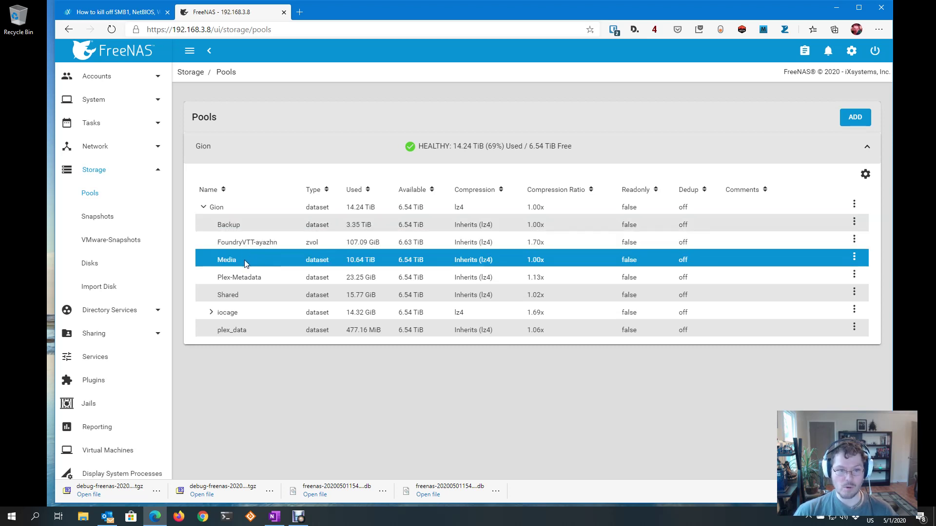
click(244, 225)
click(244, 260)
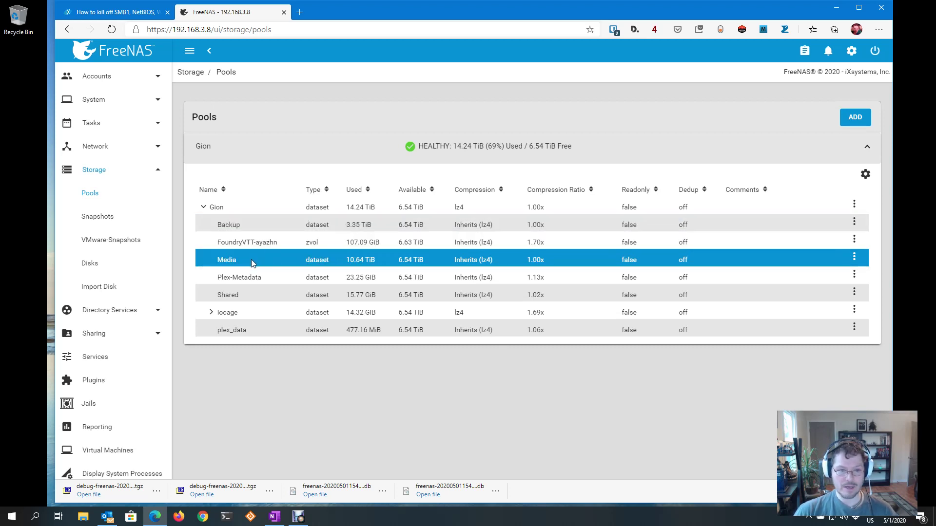
click(247, 278)
click(251, 296)
click(246, 259)
click(273, 224)
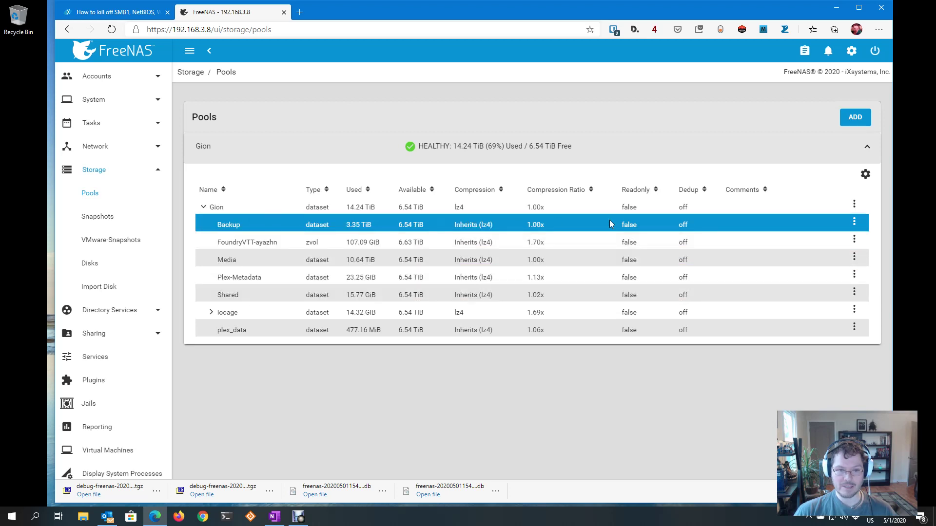
click(848, 202)
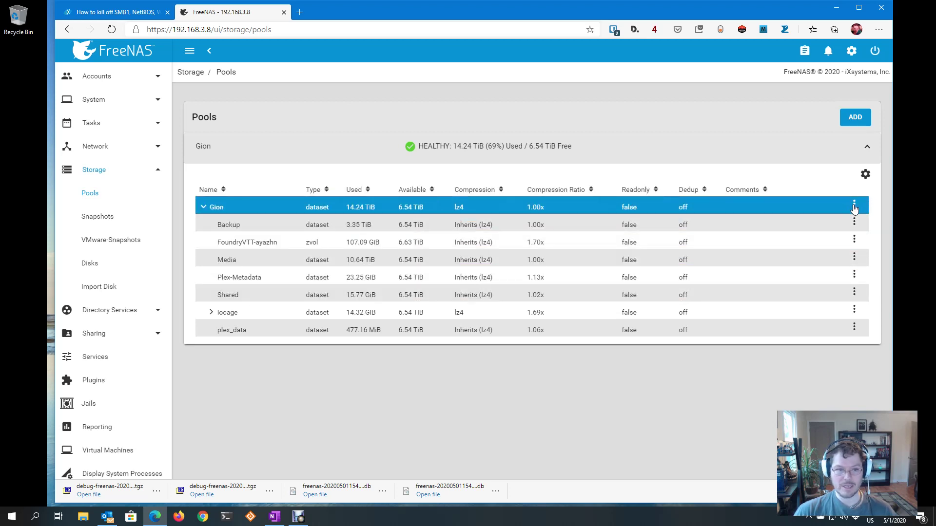
Add a dataset named PlexMedia to the Gion pool with share type SMB
click(853, 205)
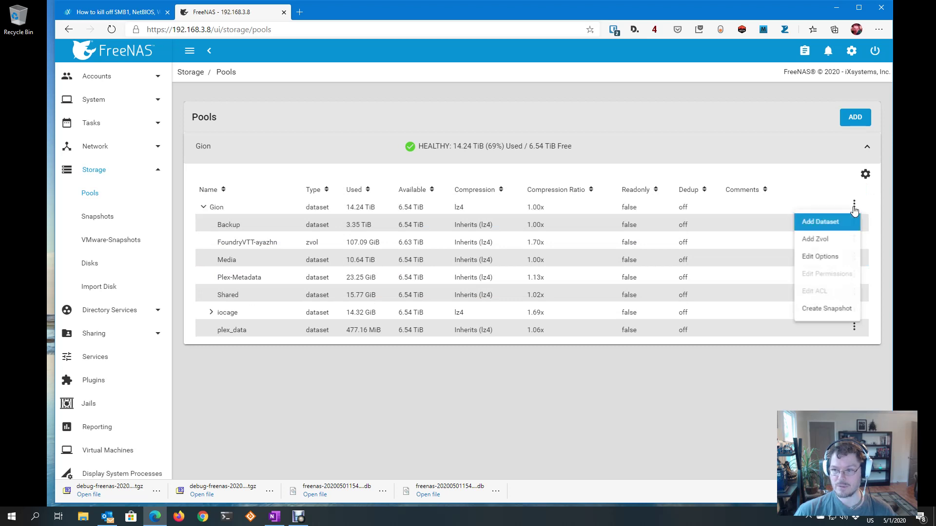
click(833, 223)
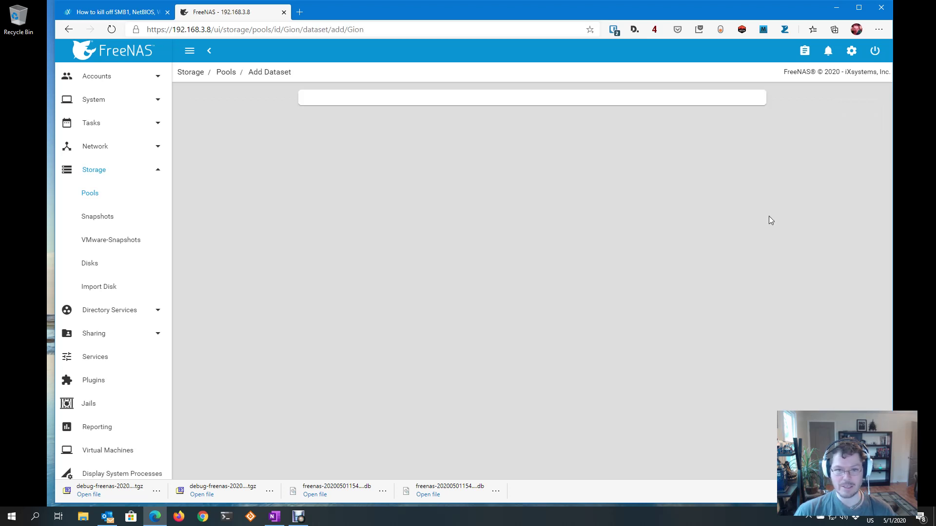
click(336, 127)
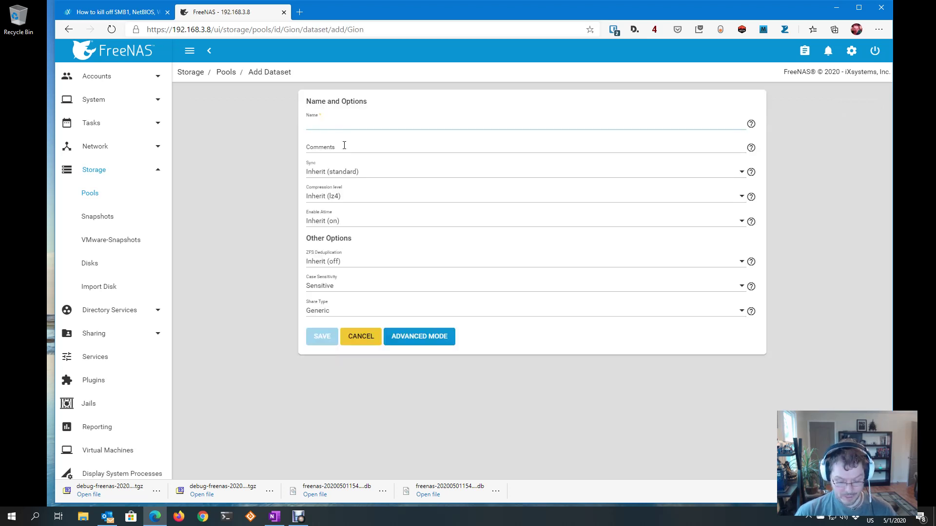
text(PlexMedia)
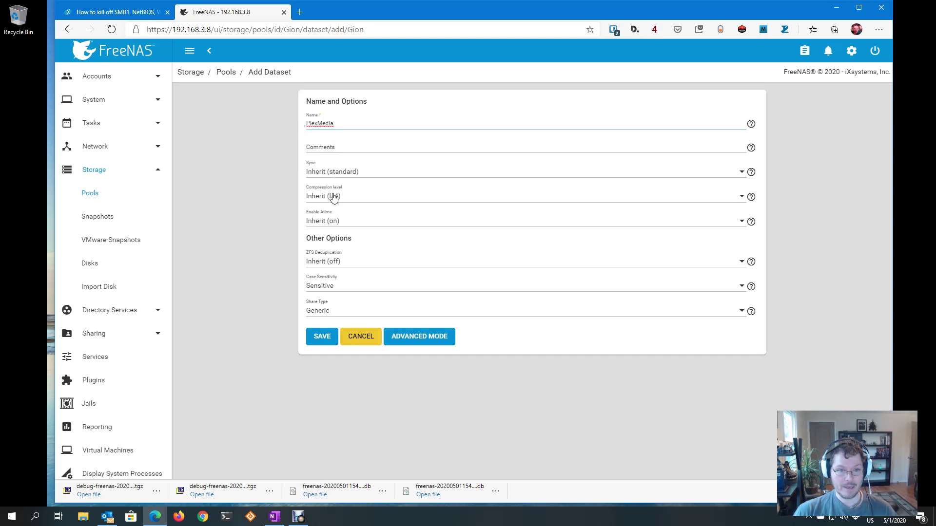
click(328, 311)
click(324, 331)
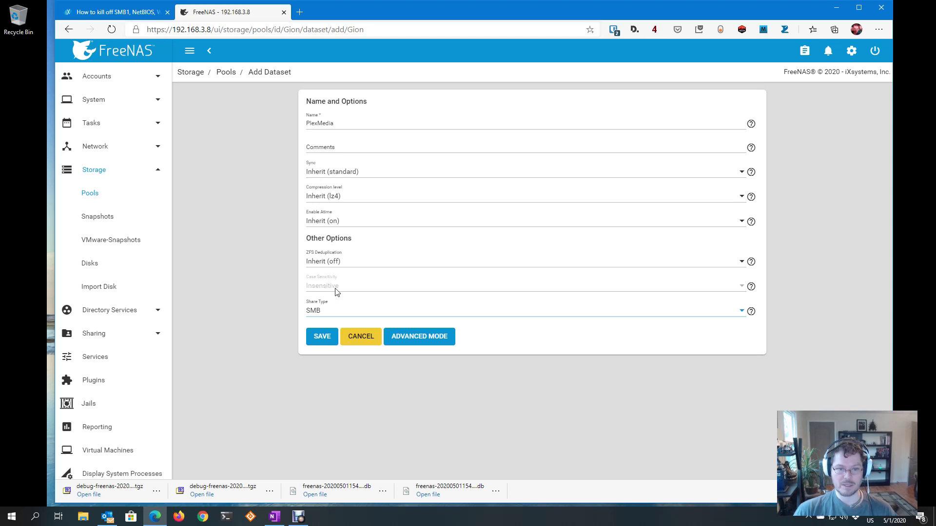
click(322, 337)
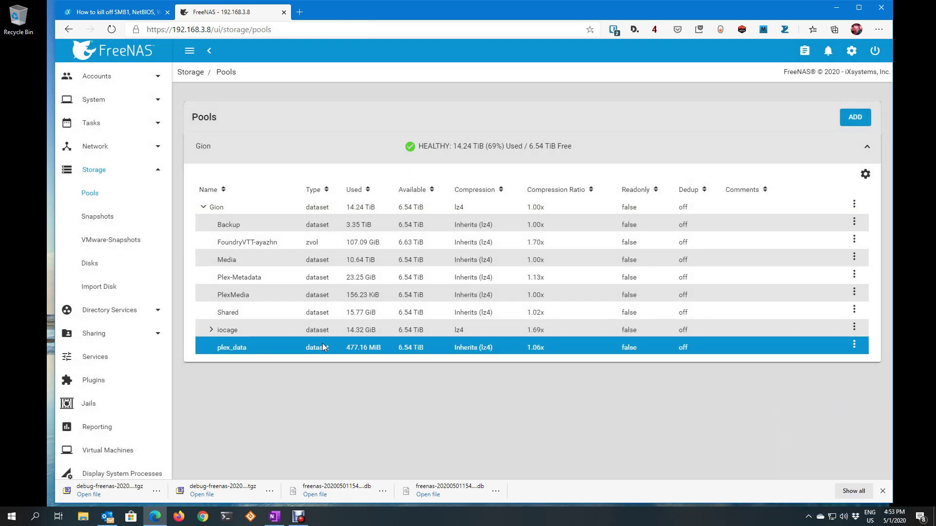
Save SMB settings with WSD discovery enabled, then start SMB and set it to start automatically
click(104, 358)
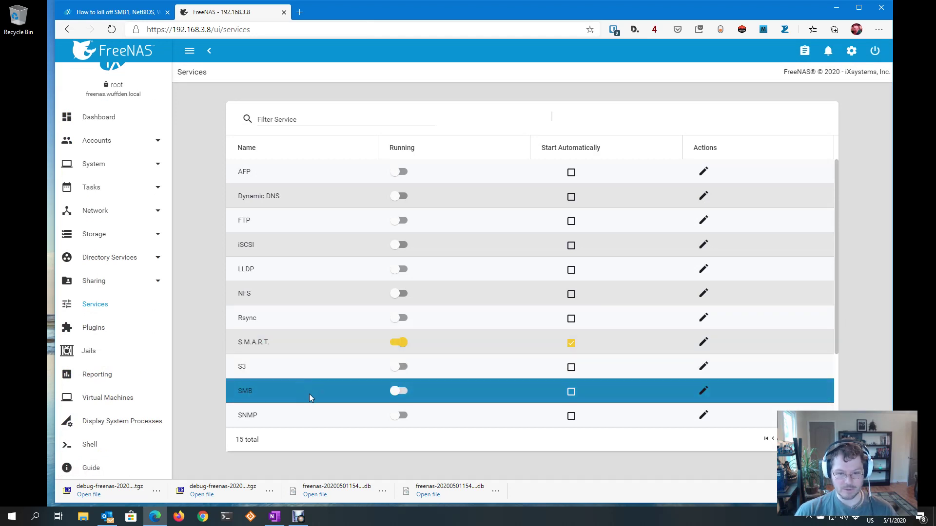
click(704, 394)
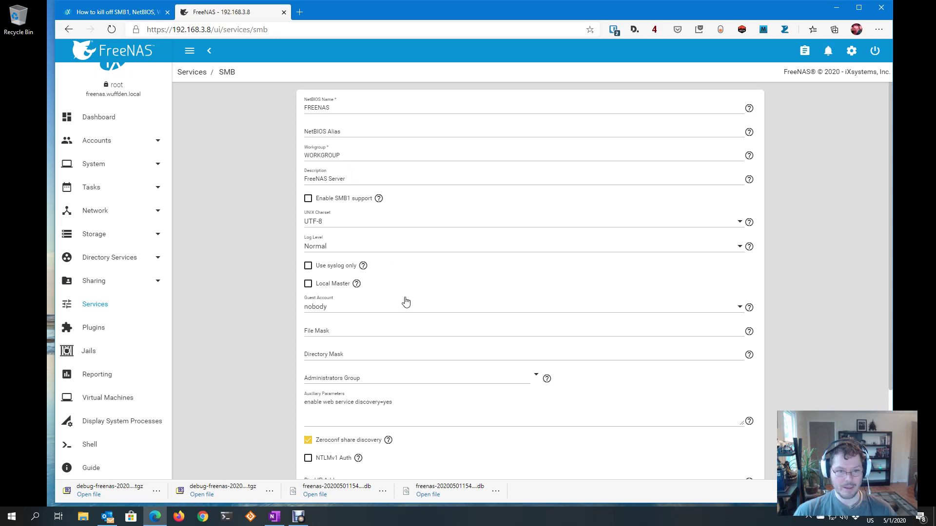
scroll(402, 293, down, 1)
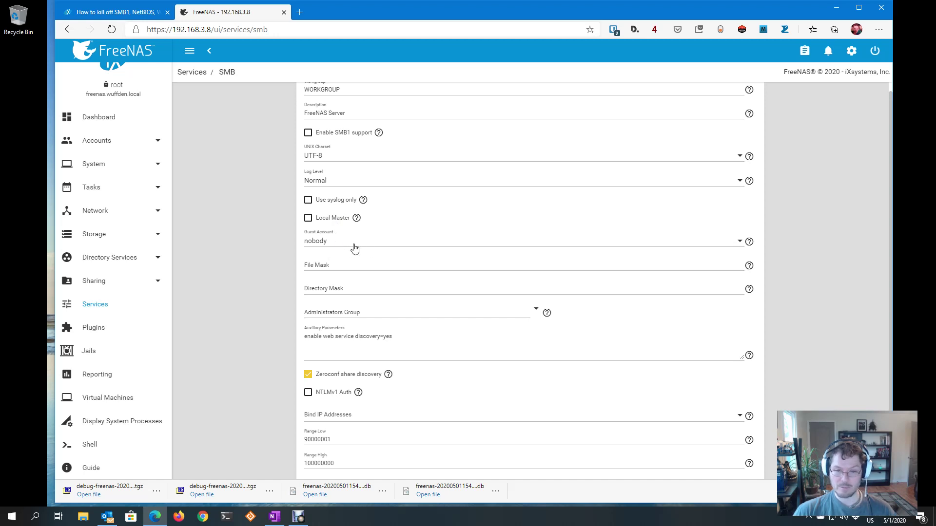
scroll(453, 327, down, 1)
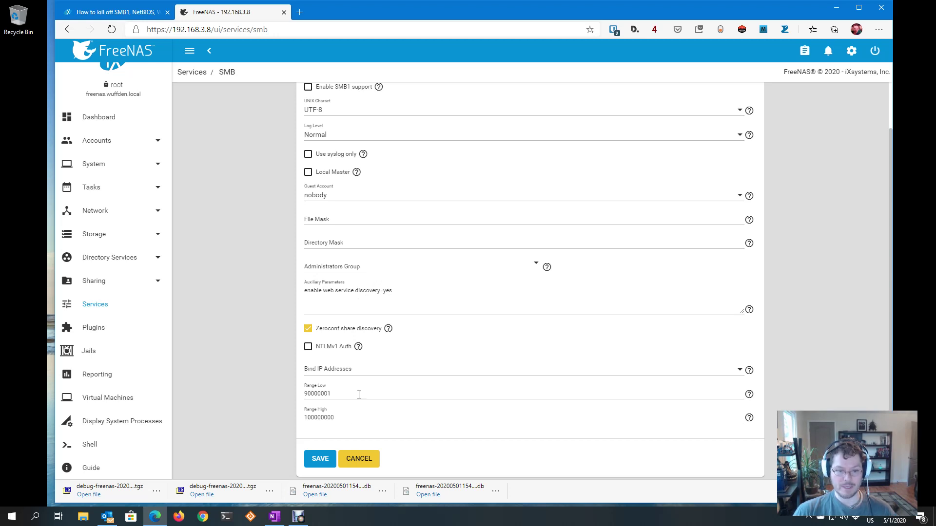
click(321, 458)
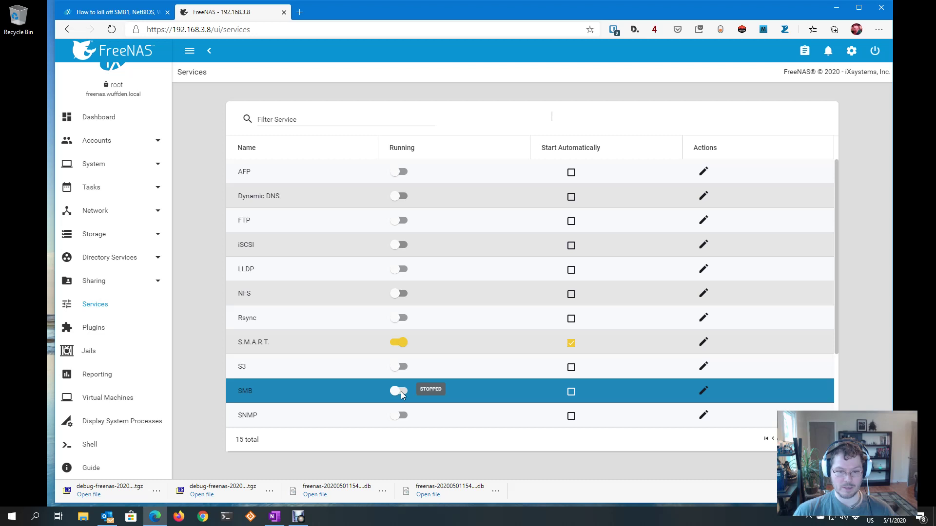
click(401, 391)
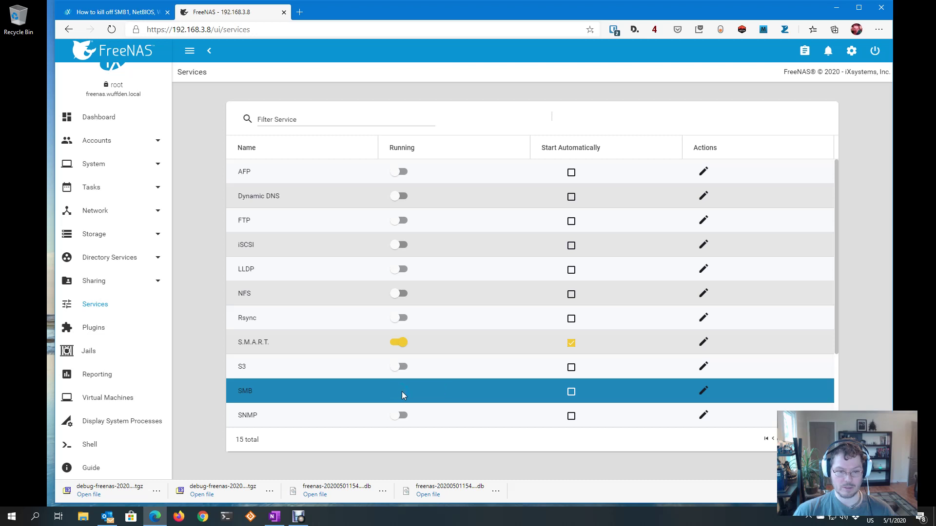
click(571, 392)
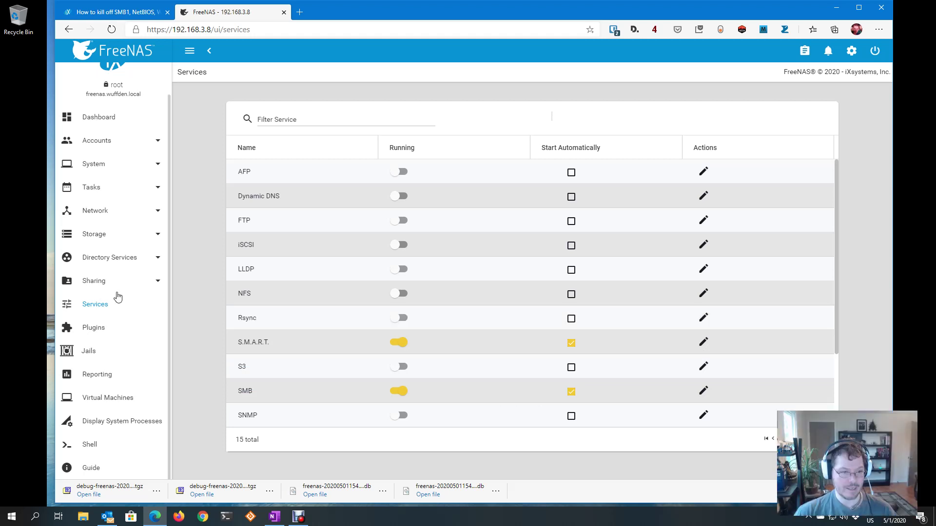
Add a Windows SMB share with path /mnt/Gion/PlexMedia and save it
click(159, 285)
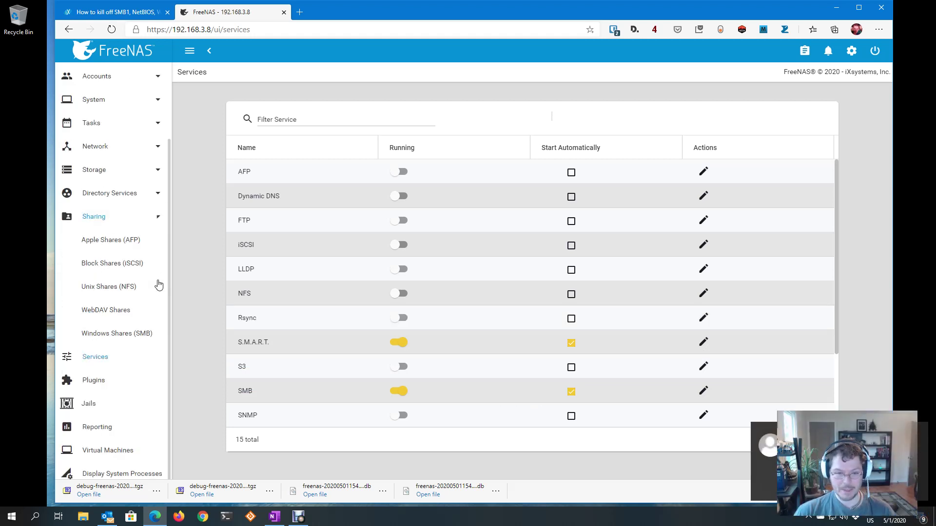
click(117, 335)
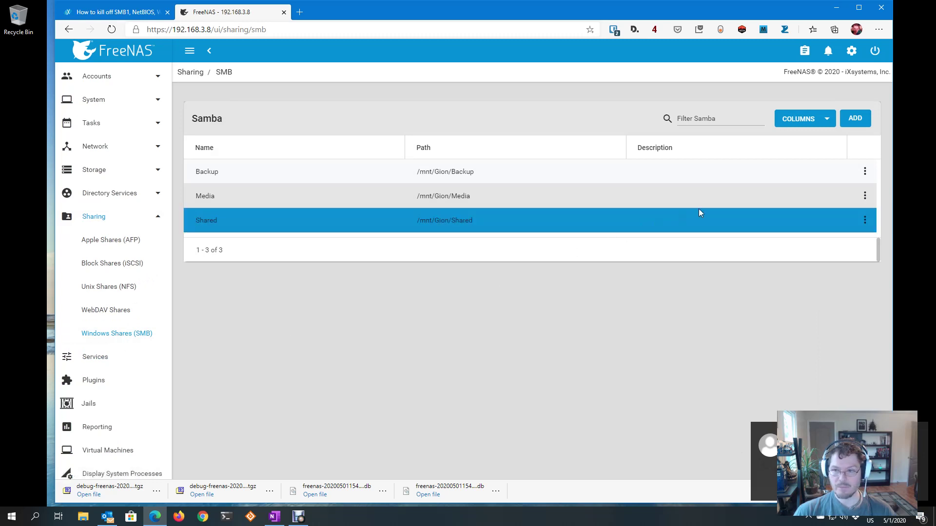
click(852, 122)
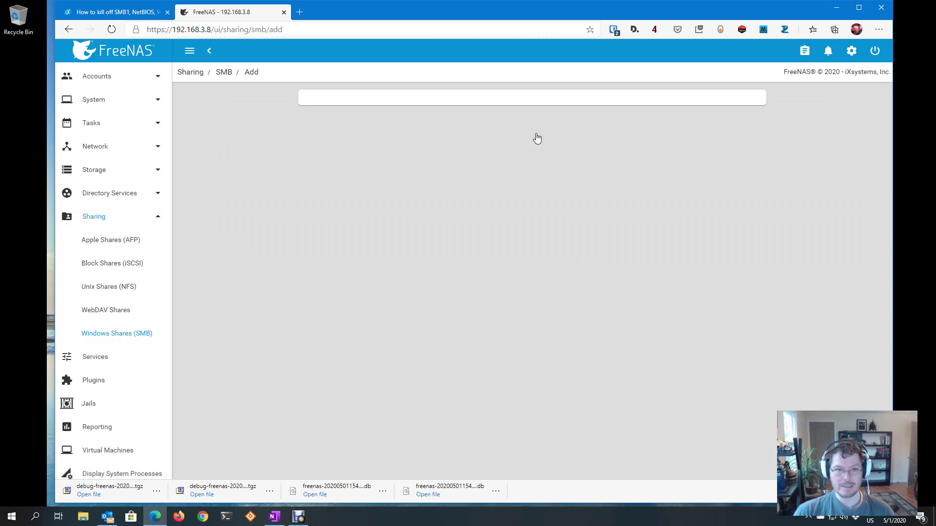
click(314, 133)
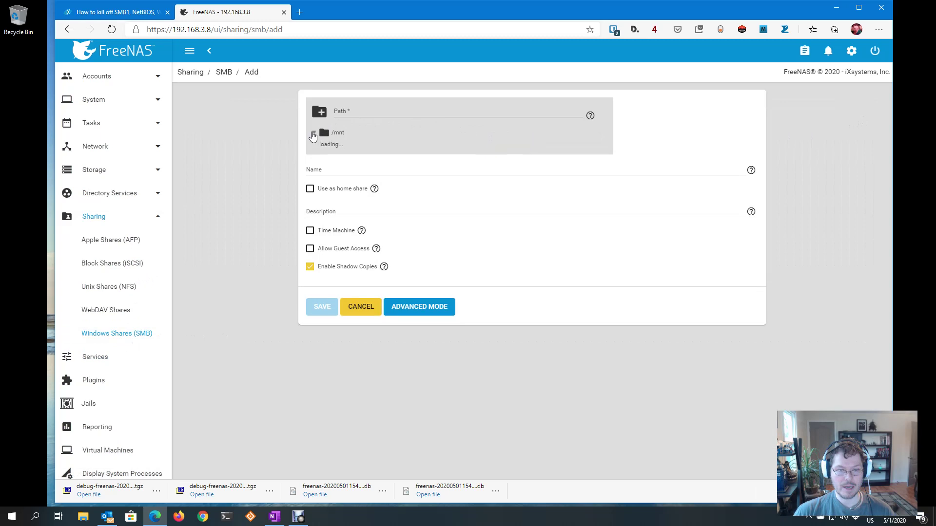
click(323, 148)
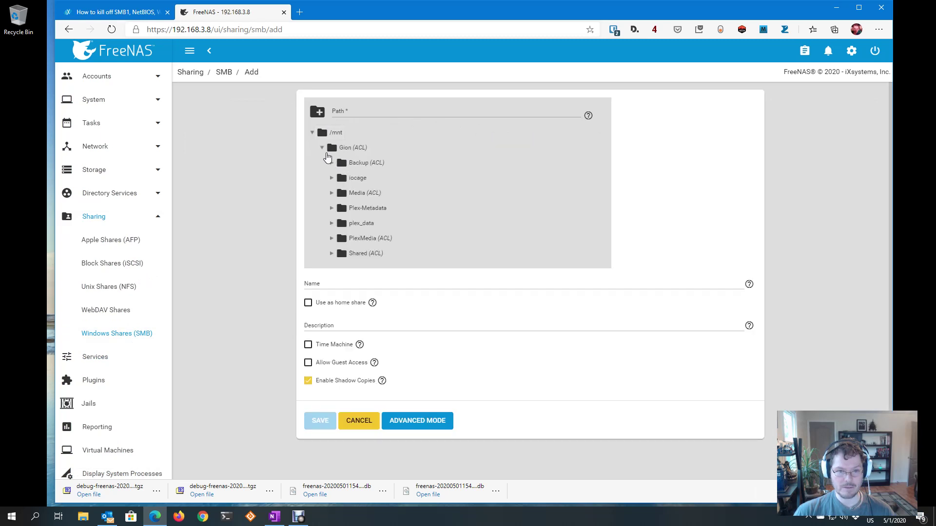
click(361, 239)
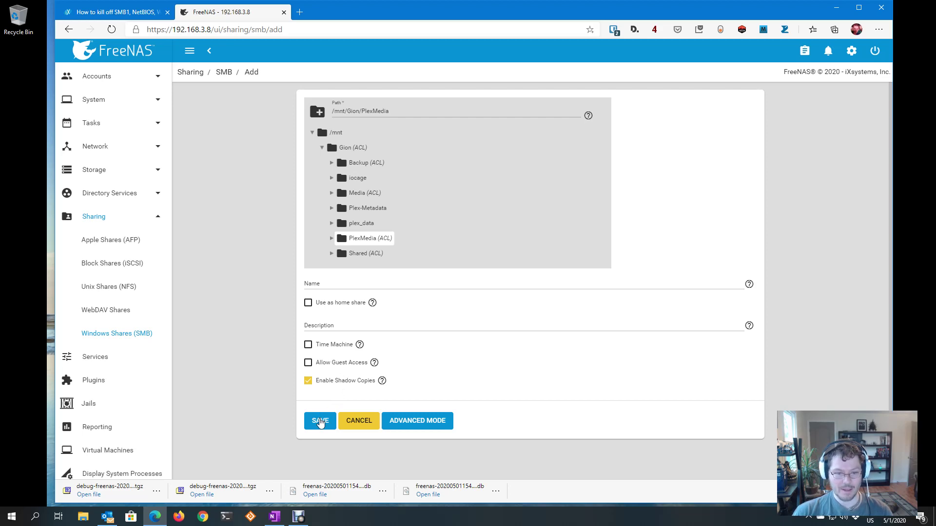
click(320, 421)
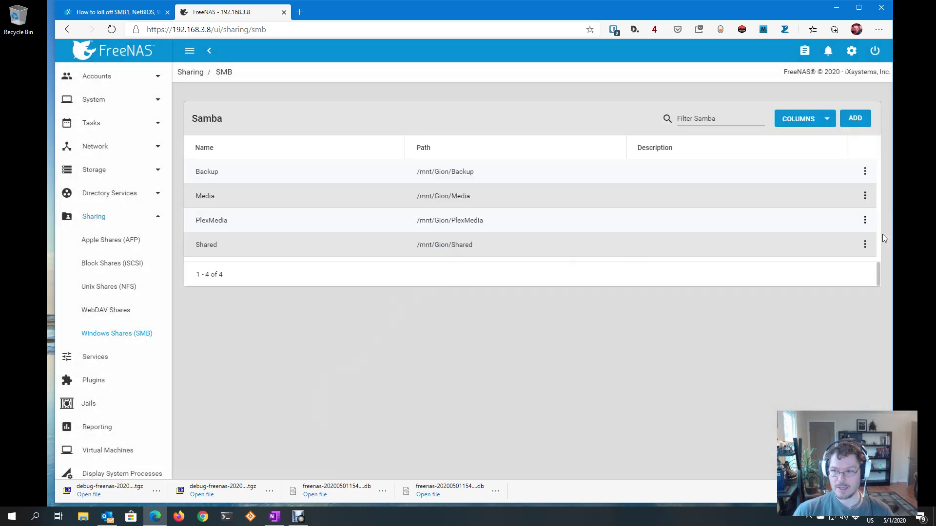
Edit the PlexMedia ACL so the owning user is nobody and the owning group is shared
click(865, 220)
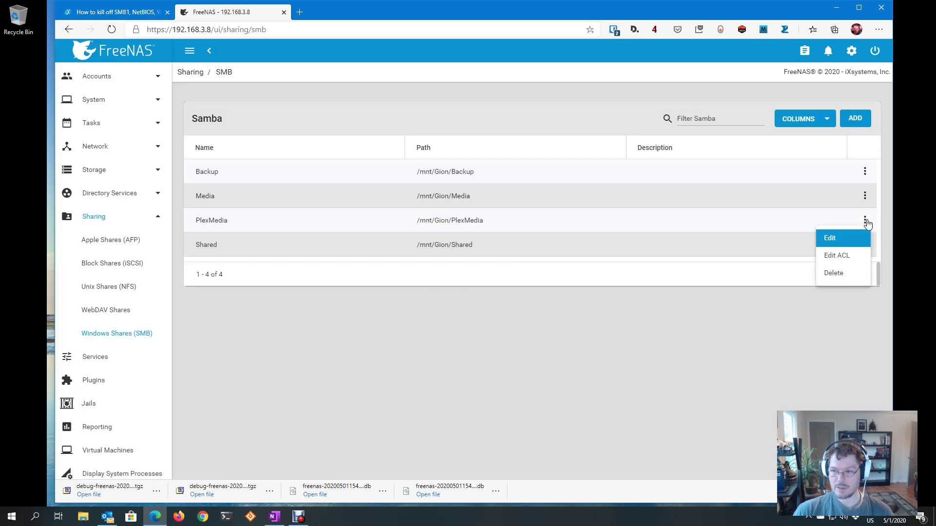
click(848, 261)
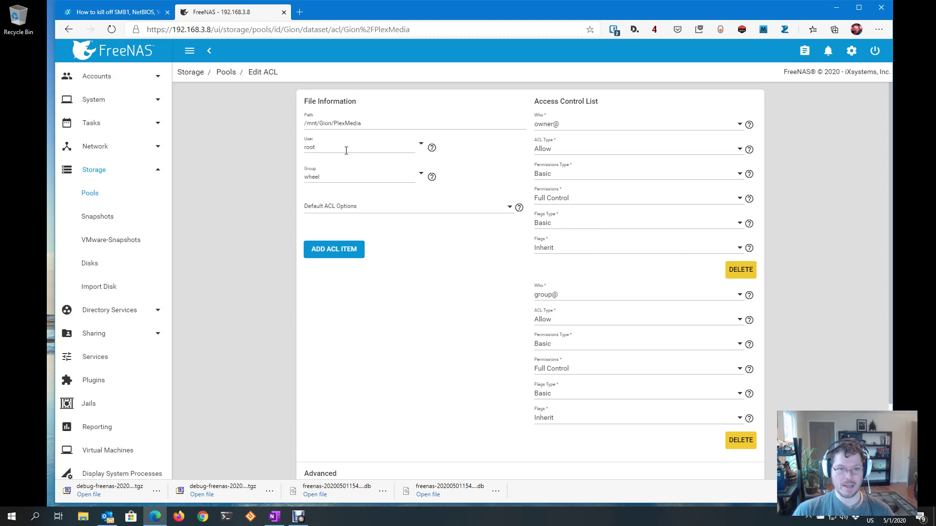
click(422, 144)
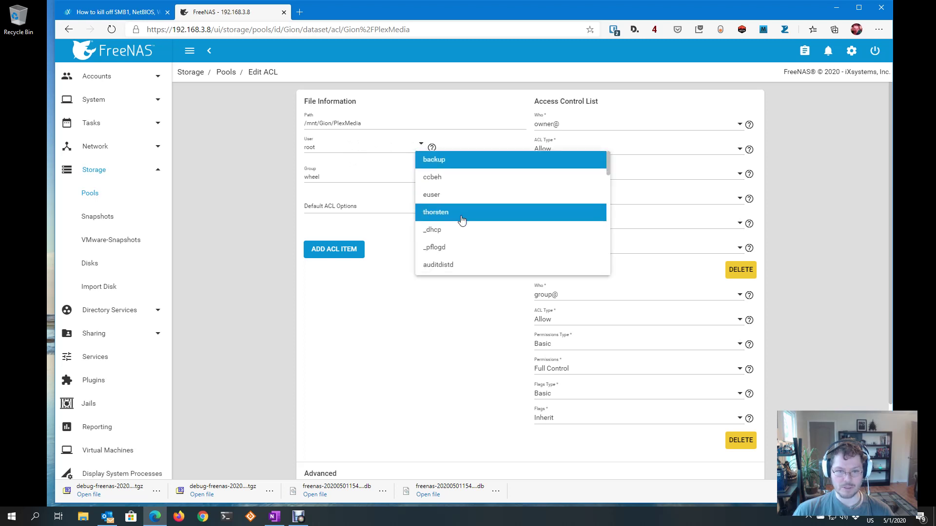
scroll(463, 212, down, 2)
scroll(466, 213, down, 5)
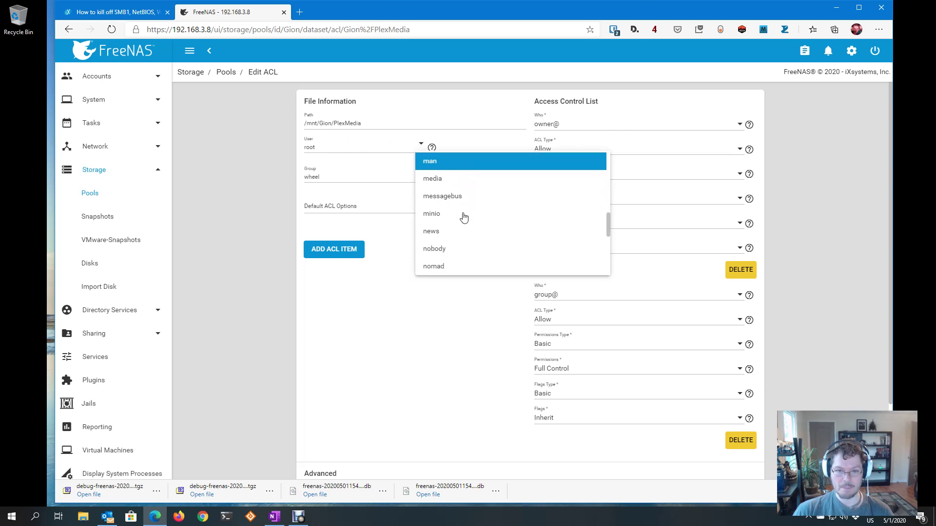
click(446, 248)
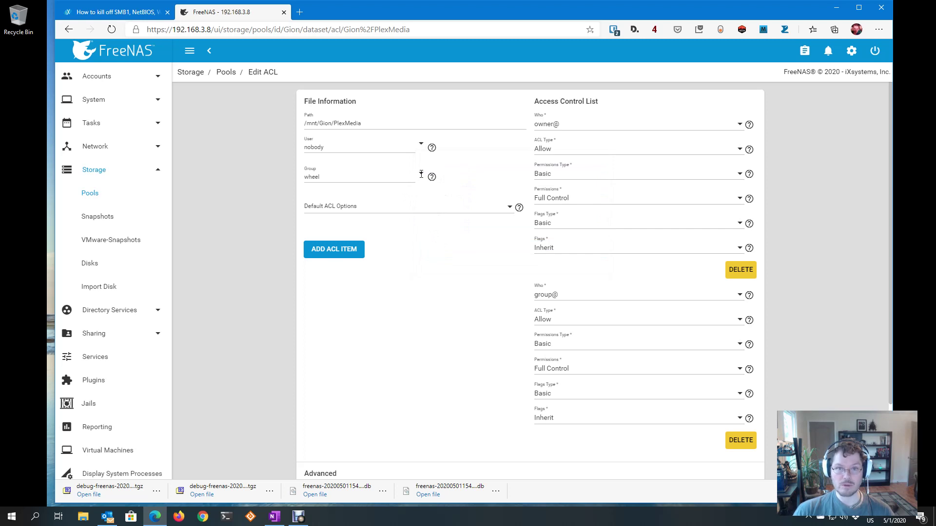
click(421, 174)
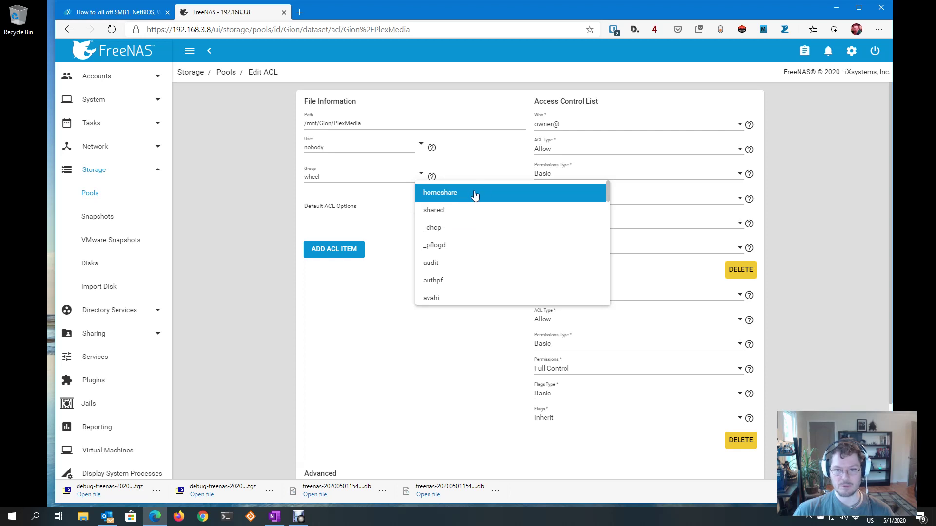
click(437, 215)
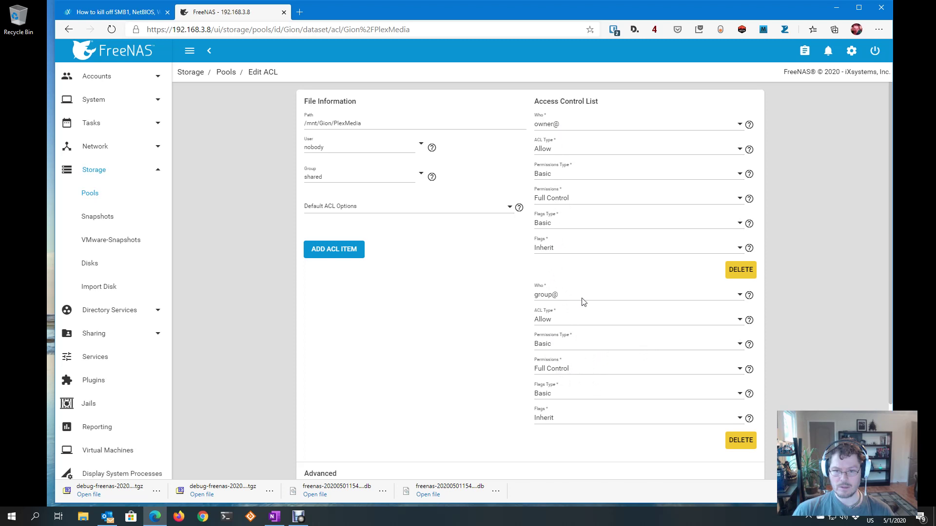
scroll(482, 291, down, 2)
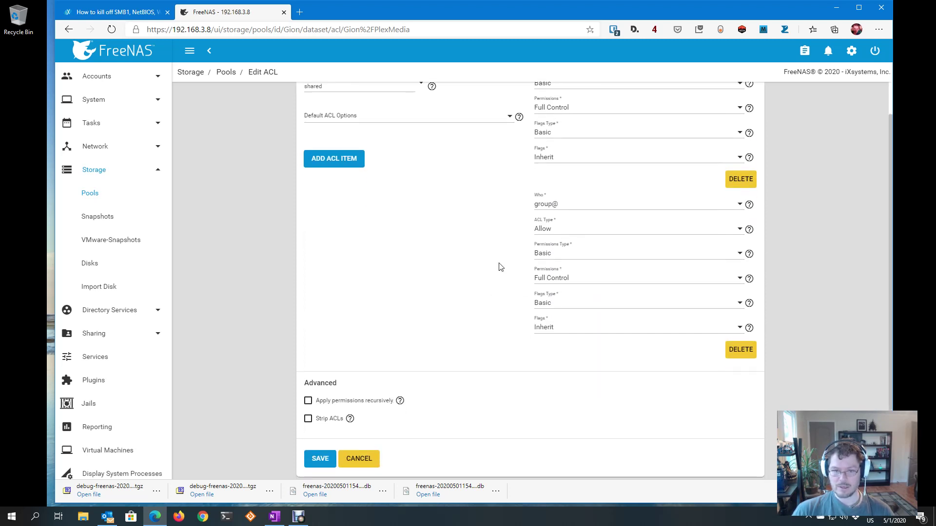
scroll(424, 247, up, 2)
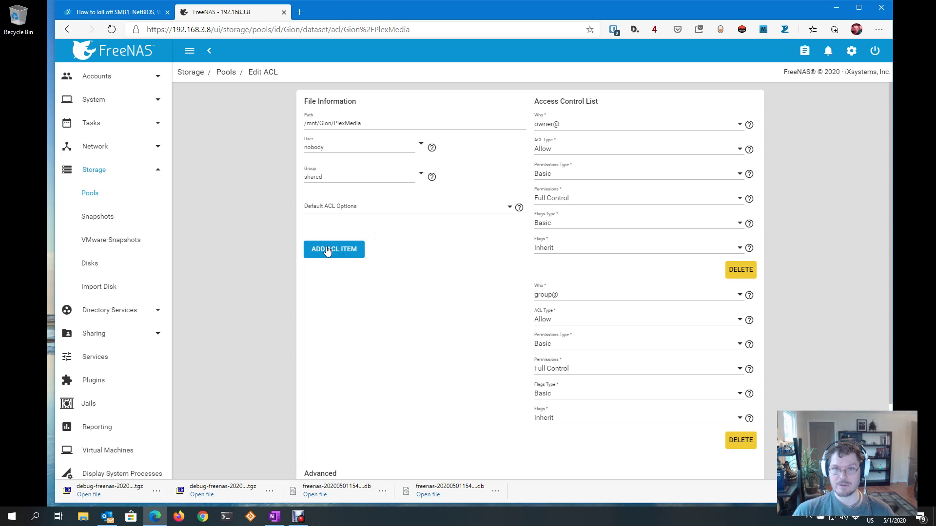
Add a User ACL entry with Full Control to PlexMedia and save the permissions
scroll(390, 249, down, 1)
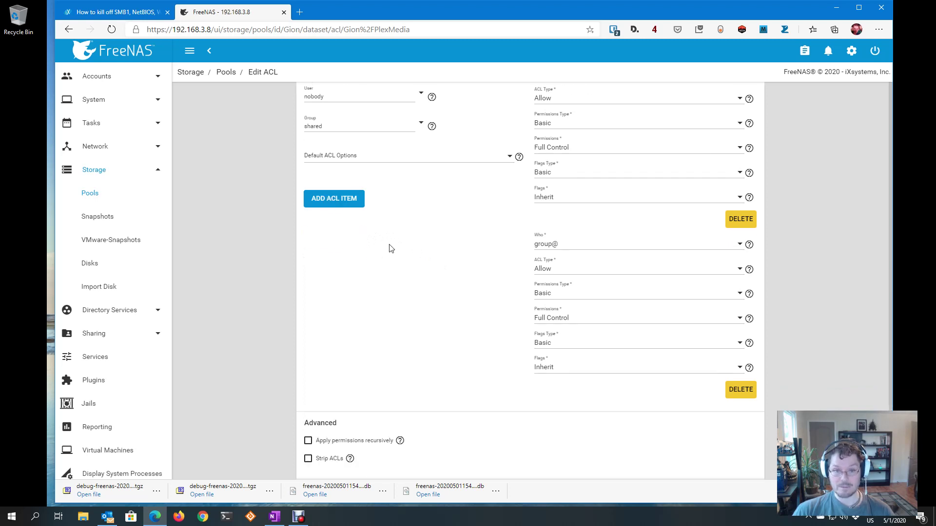
scroll(390, 249, down, 1)
click(310, 161)
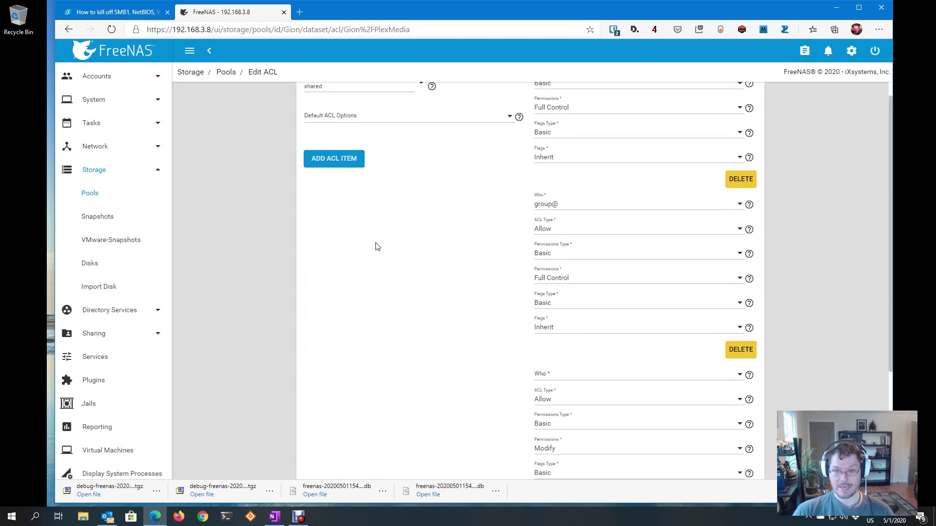
click(588, 378)
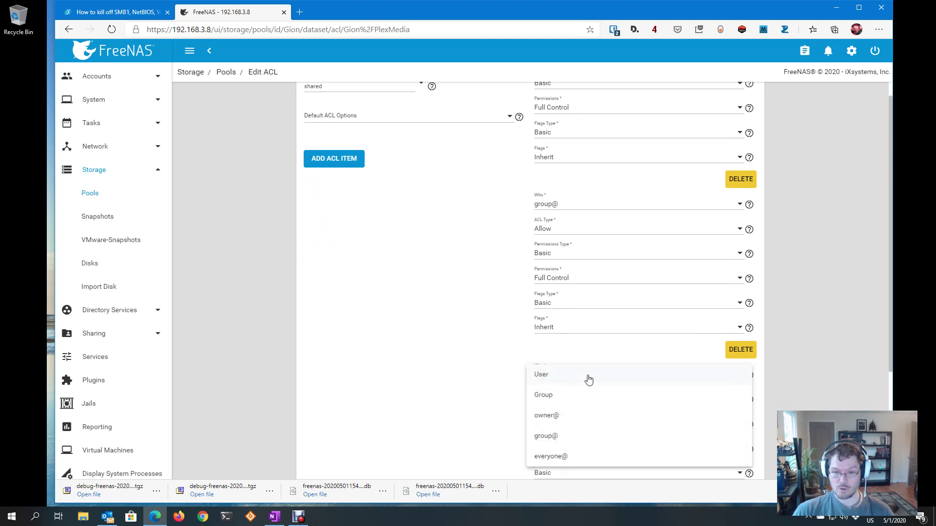
click(588, 378)
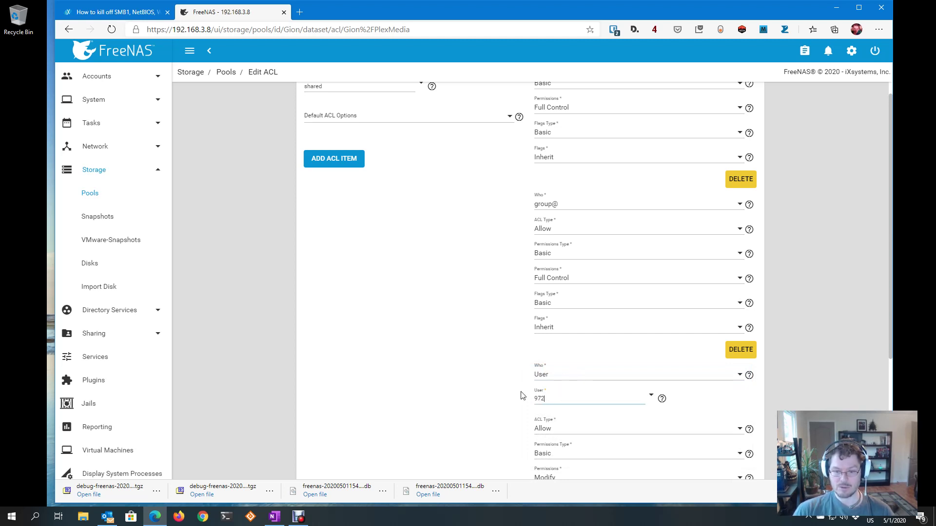
click(512, 381)
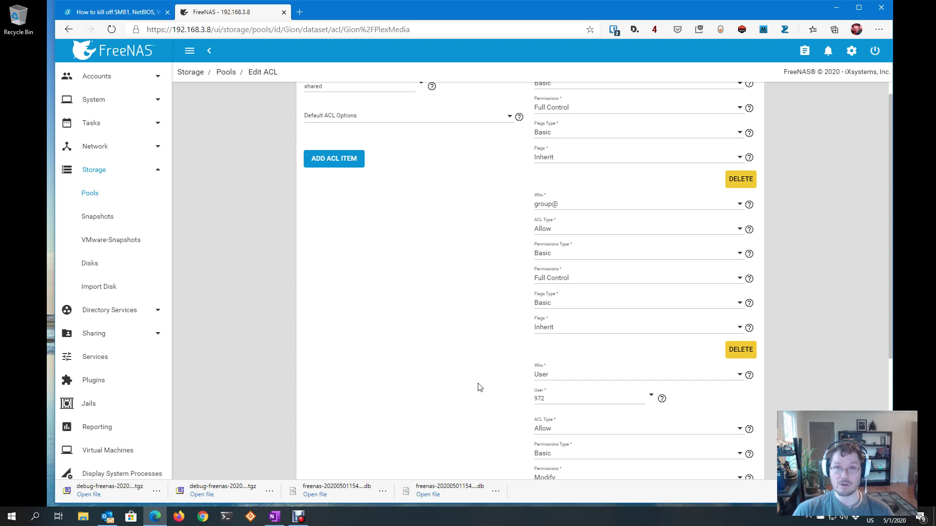
scroll(496, 371, down, 3)
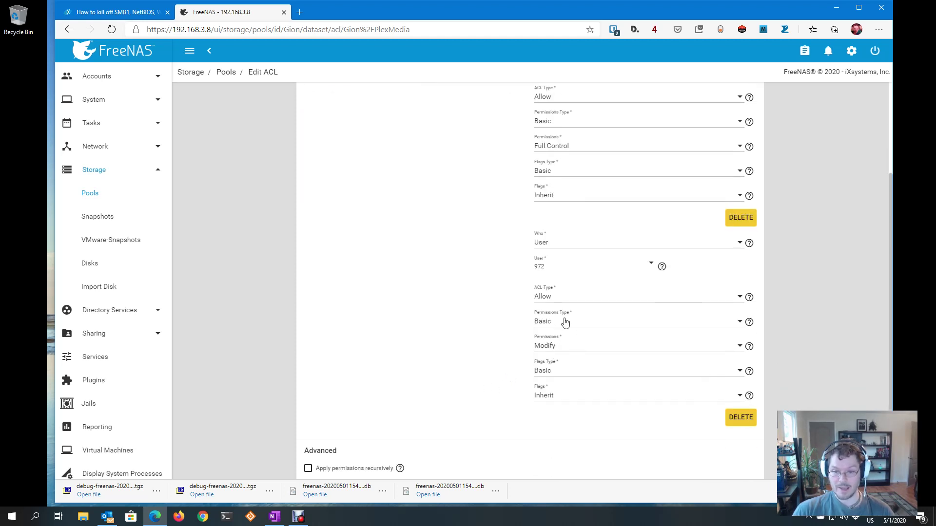
click(565, 348)
click(561, 389)
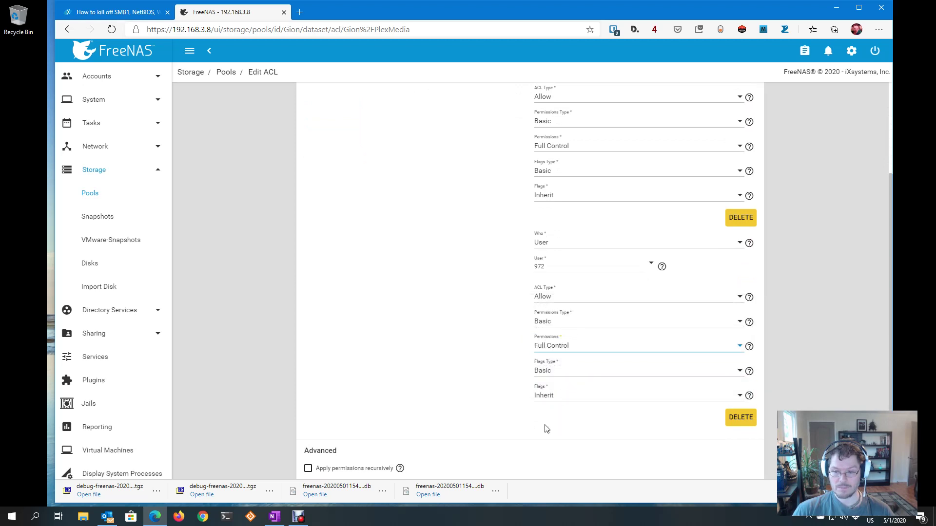
scroll(499, 366, down, 2)
click(320, 458)
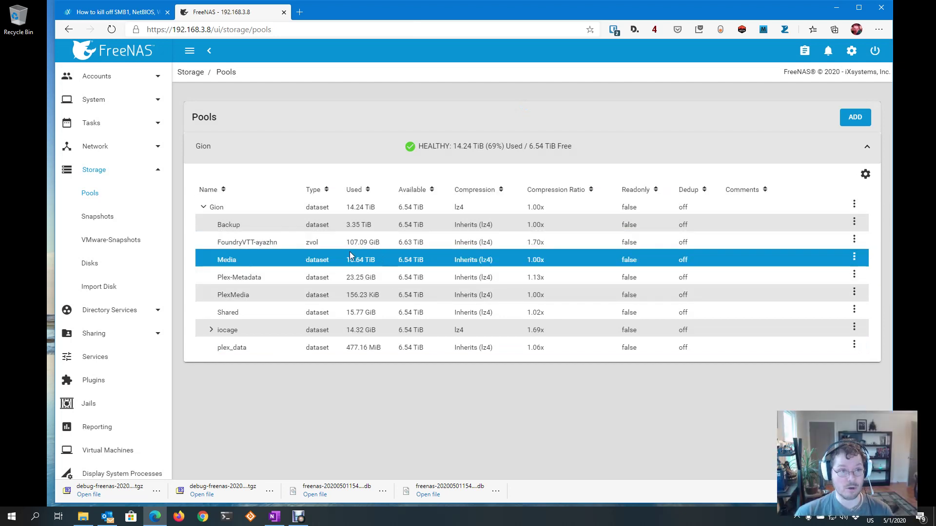
click(82, 517)
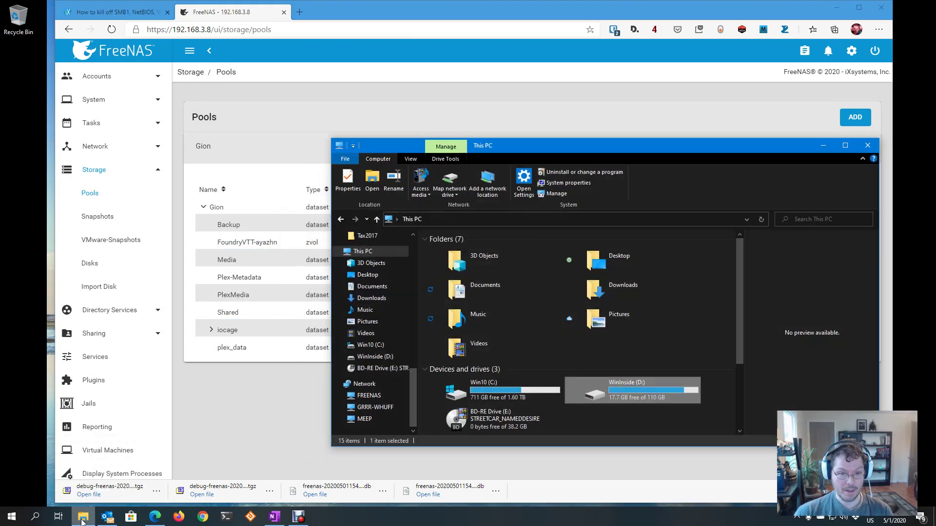
Open the PlexMedia share on FREENAS in Explorer and create a folder named Movies
click(370, 395)
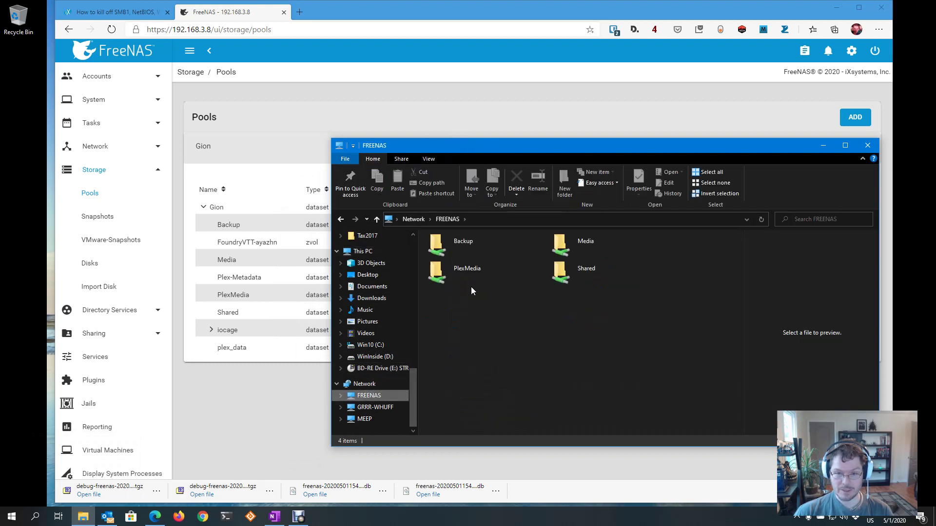
double_click(465, 276)
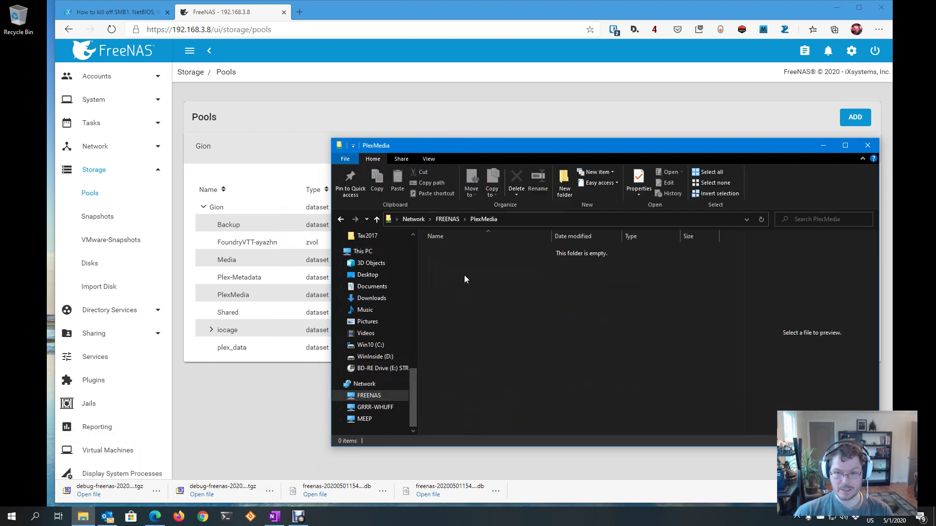
right_click(464, 279)
mouse_move(518, 404)
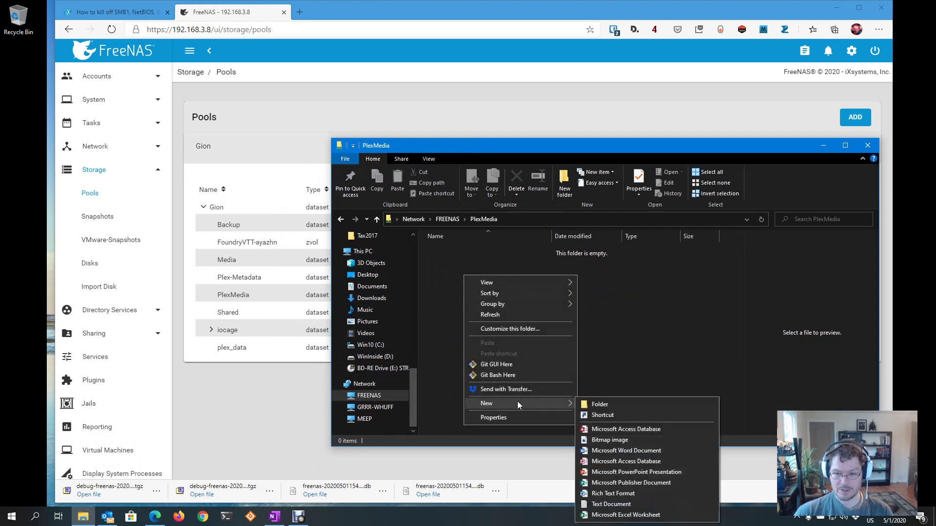
click(604, 404)
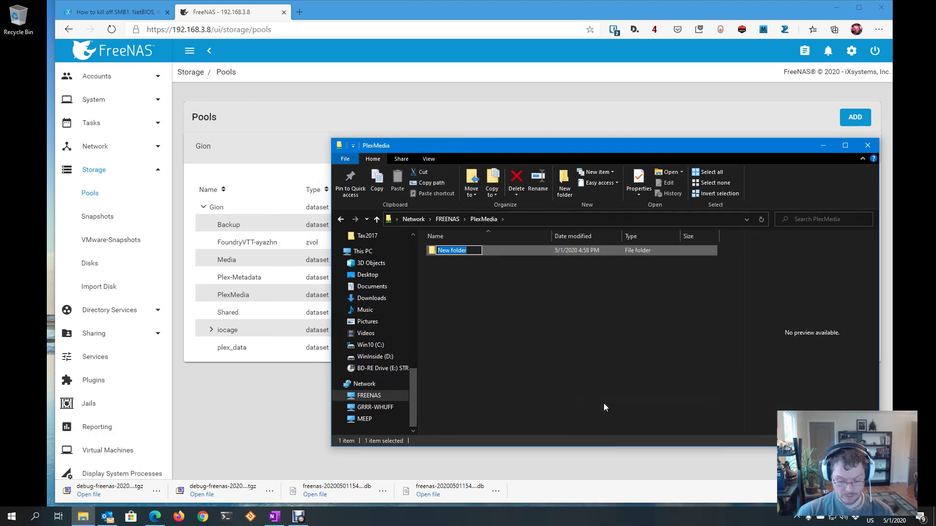
text(Movies)
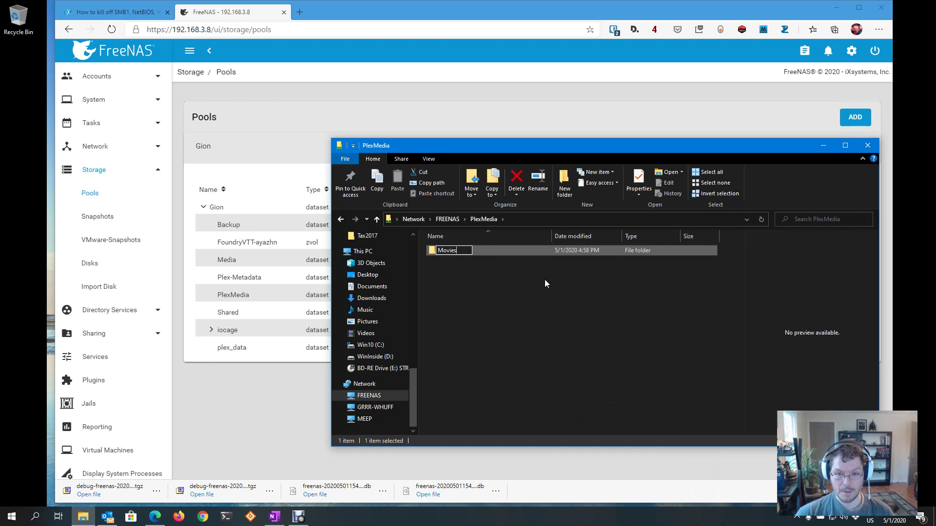
click(452, 287)
right_click(481, 320)
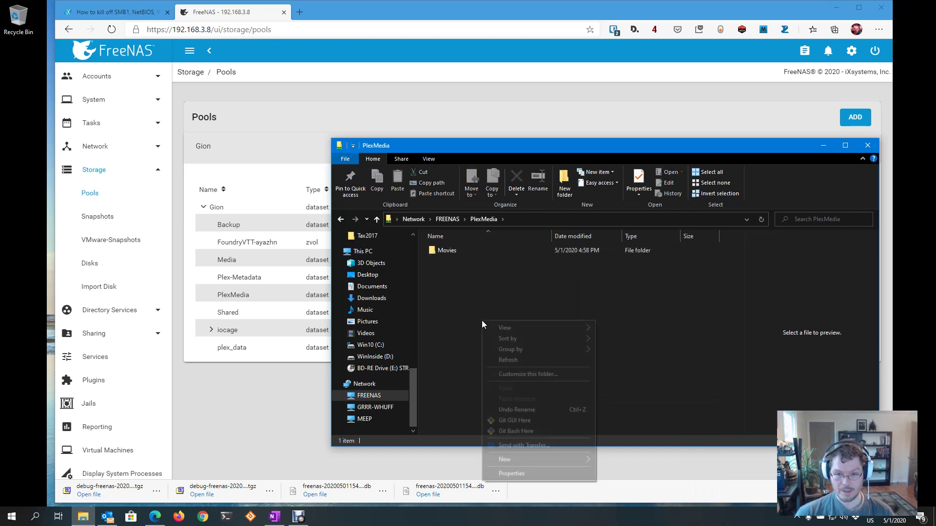
click(463, 312)
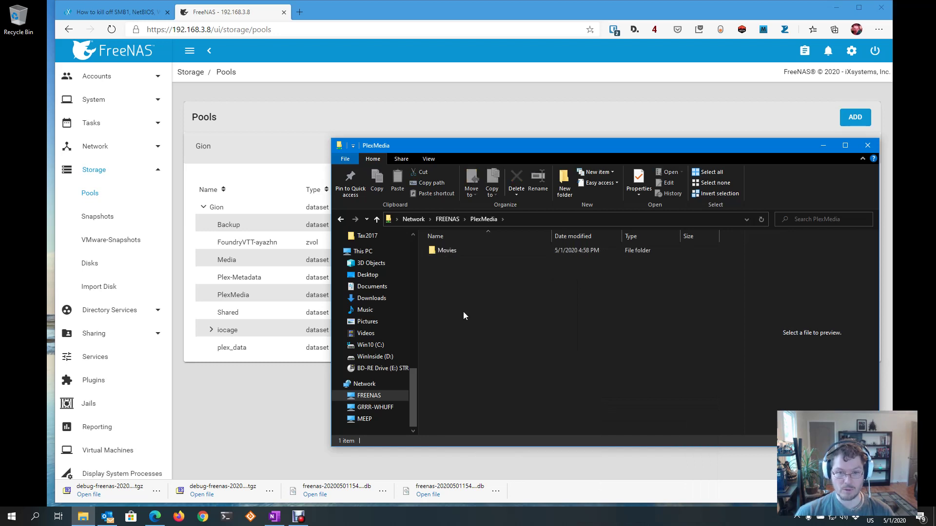
right_click(440, 270)
click(431, 267)
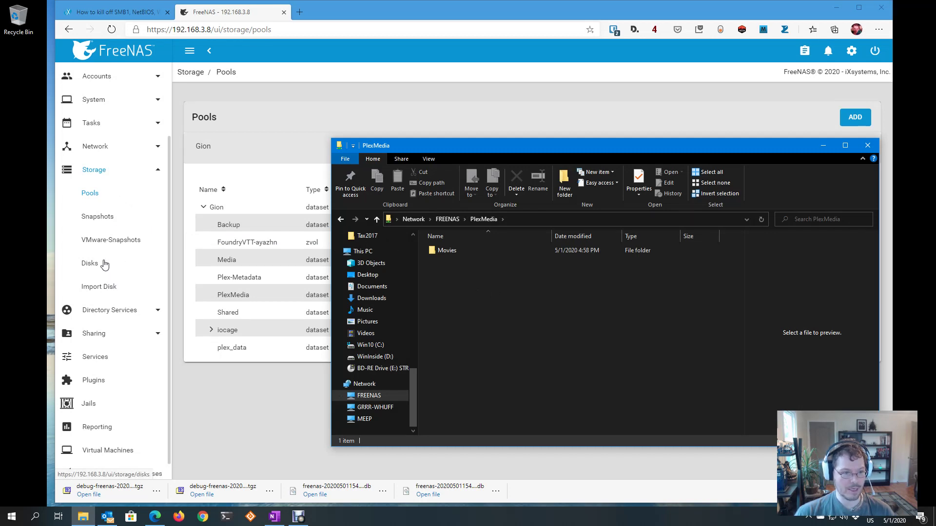
click(88, 194)
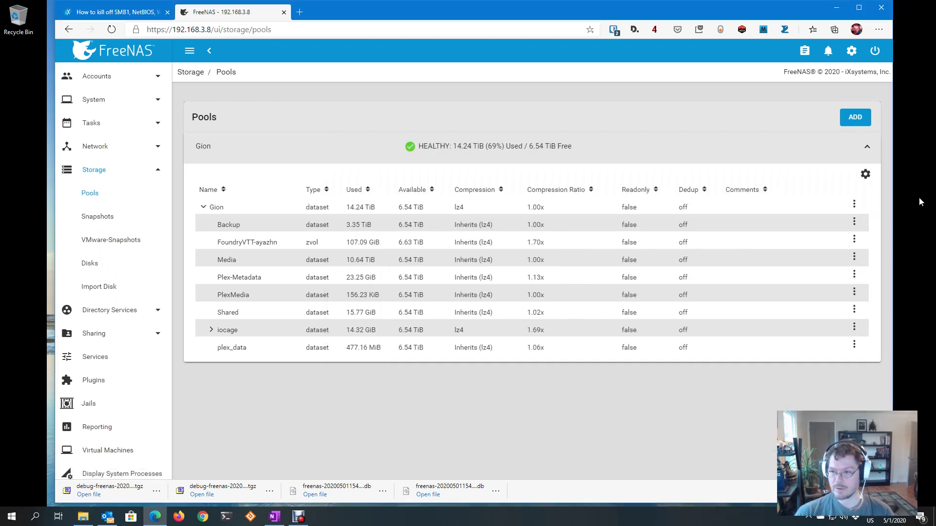
Add a dataset named FamilyShare to the Gion pool with share type SMB
click(855, 206)
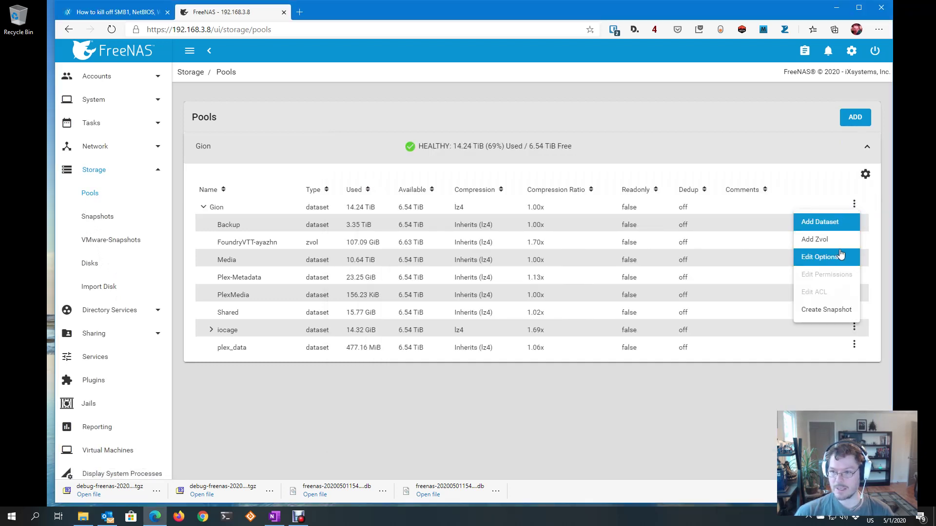
click(836, 224)
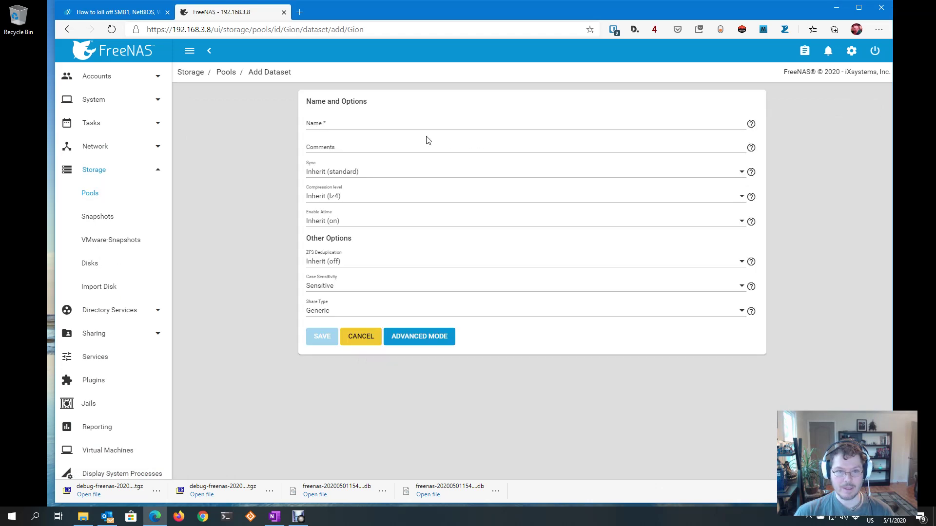
click(349, 124)
text(Fam)
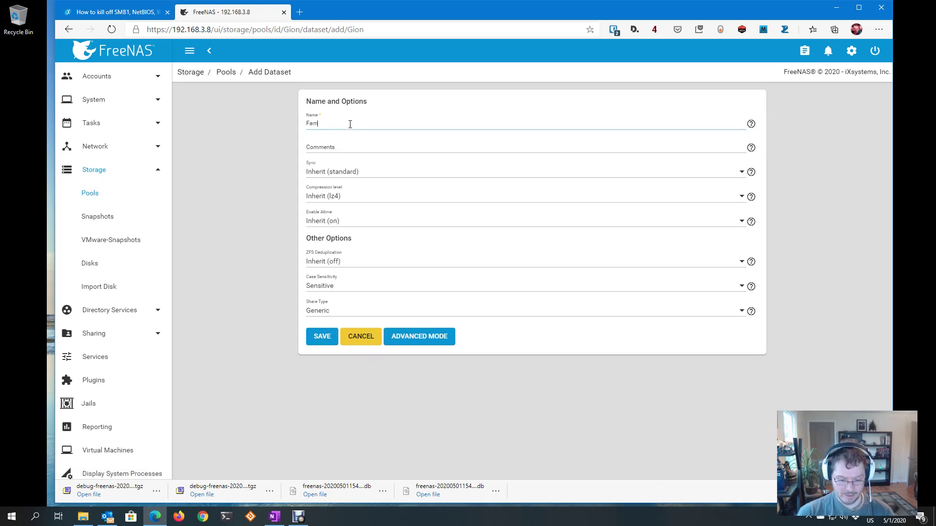
text(ilSga)
key(BackSpace)
key(BackSpace)
key(BackSpace)
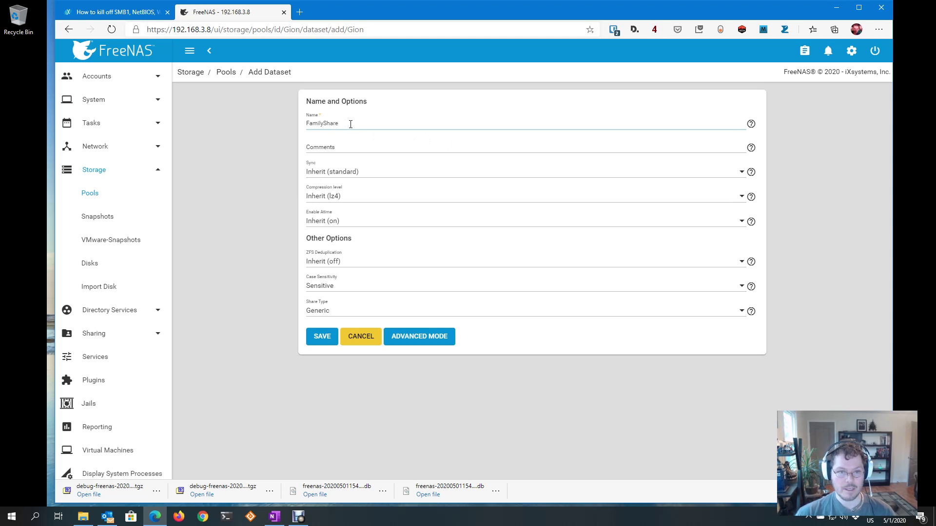
click(338, 312)
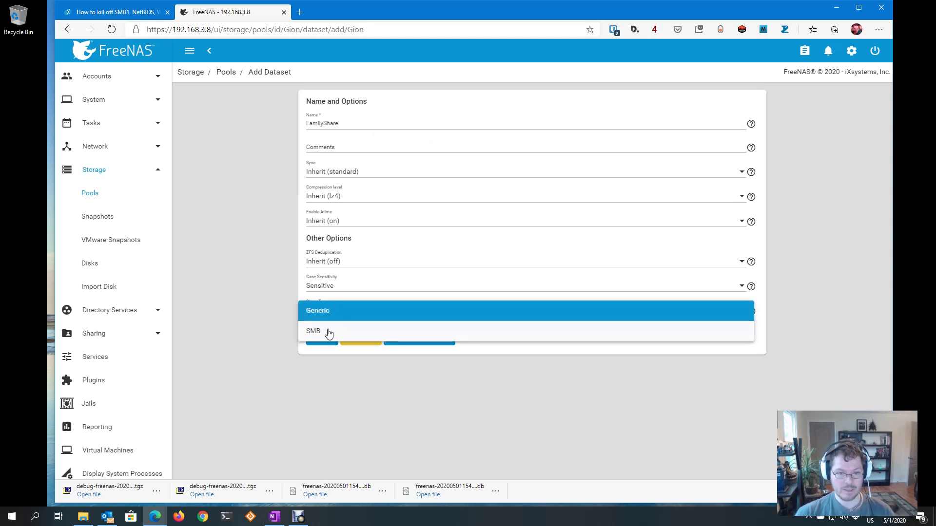
click(329, 333)
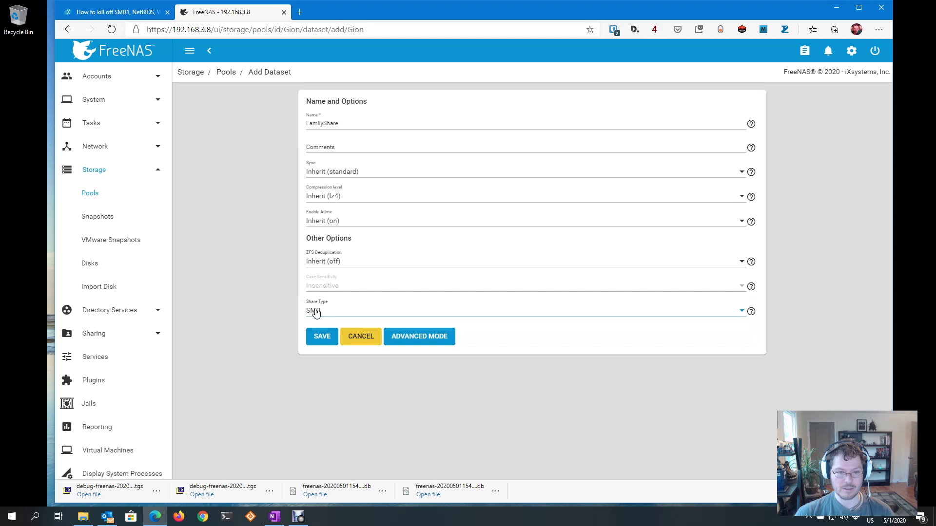
click(322, 337)
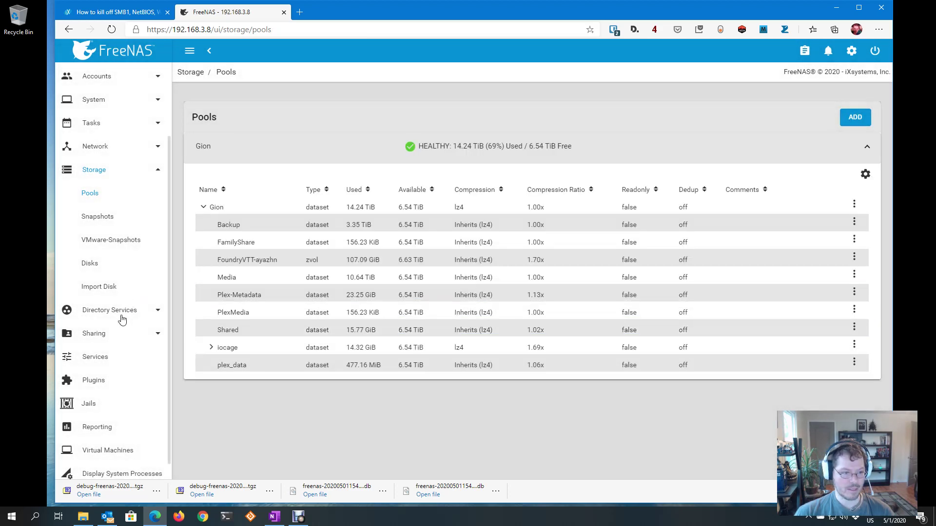
Add a Windows SMB share with path /mnt/Gion/FamilyShare and save it
click(130, 311)
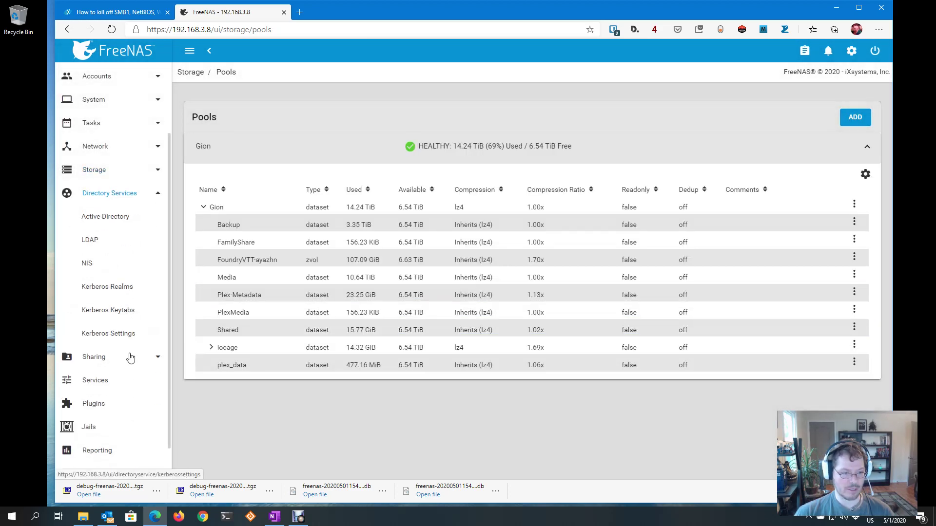
click(128, 383)
click(117, 334)
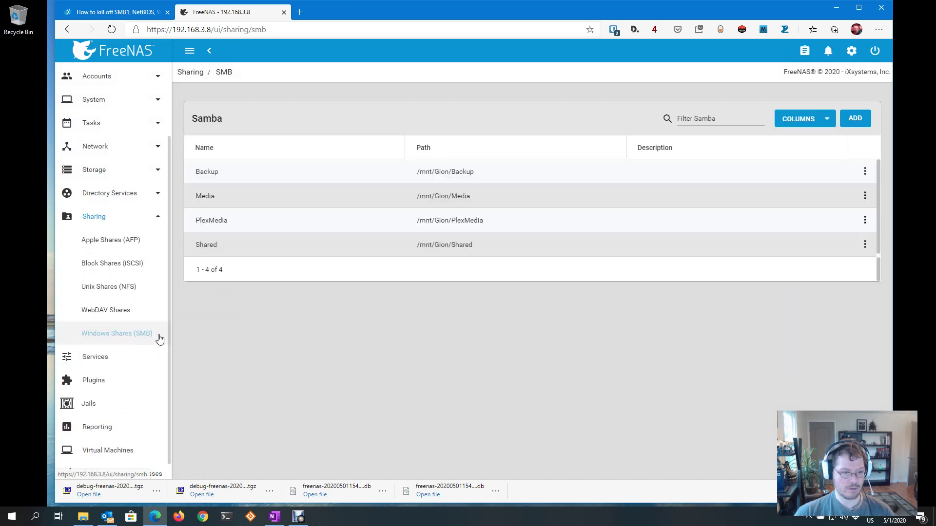
click(859, 119)
click(315, 132)
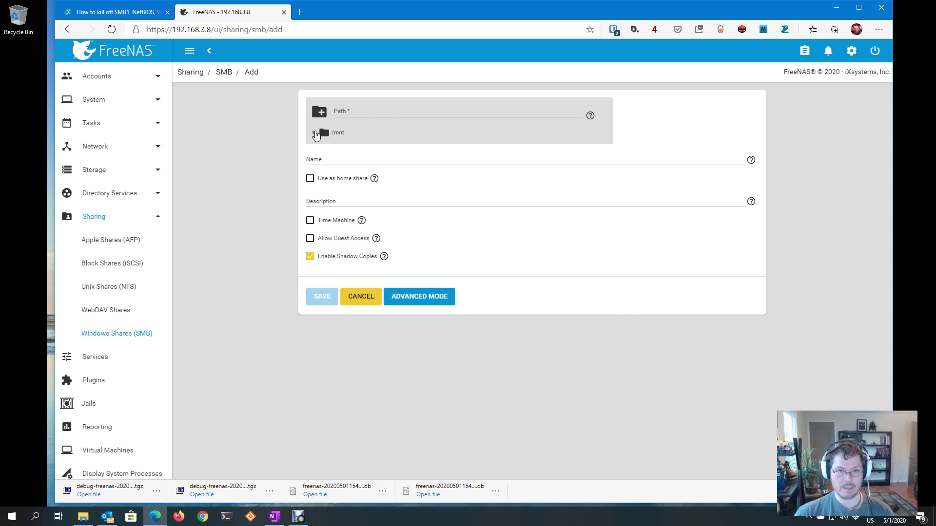
click(322, 148)
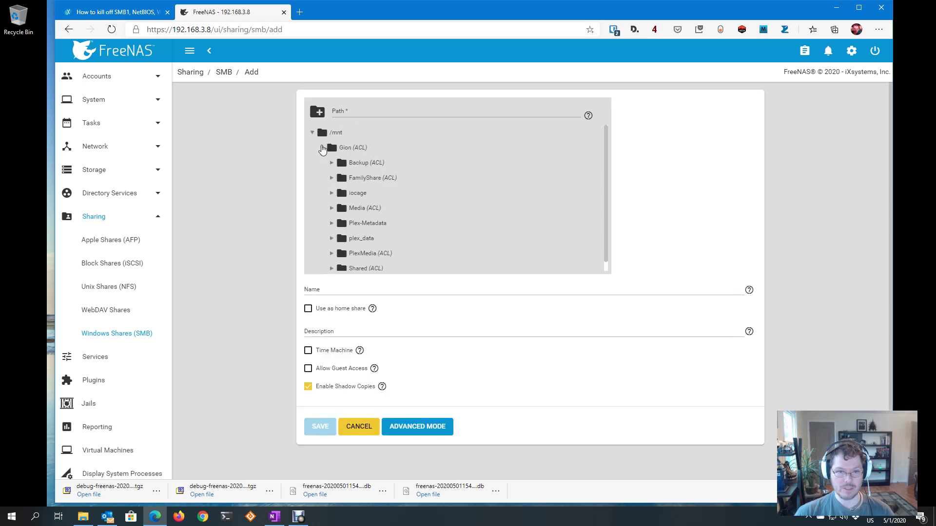
click(332, 179)
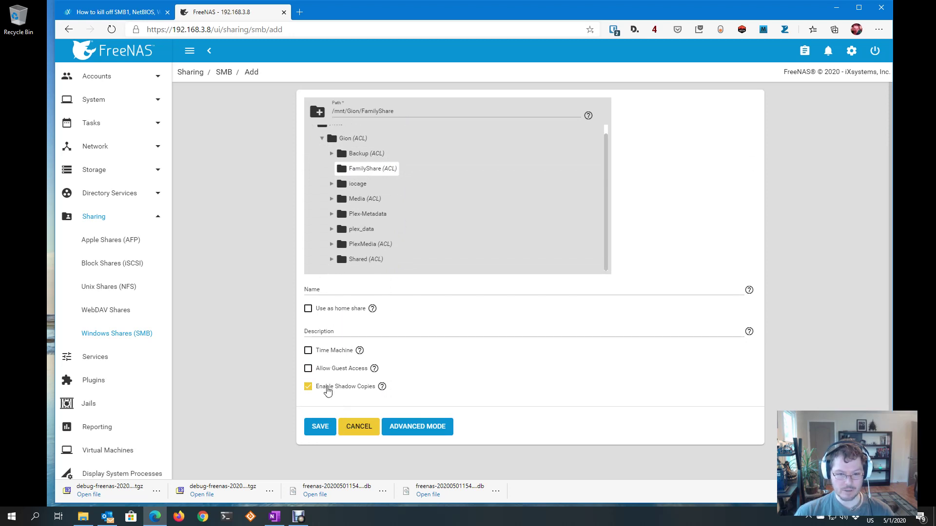
click(320, 428)
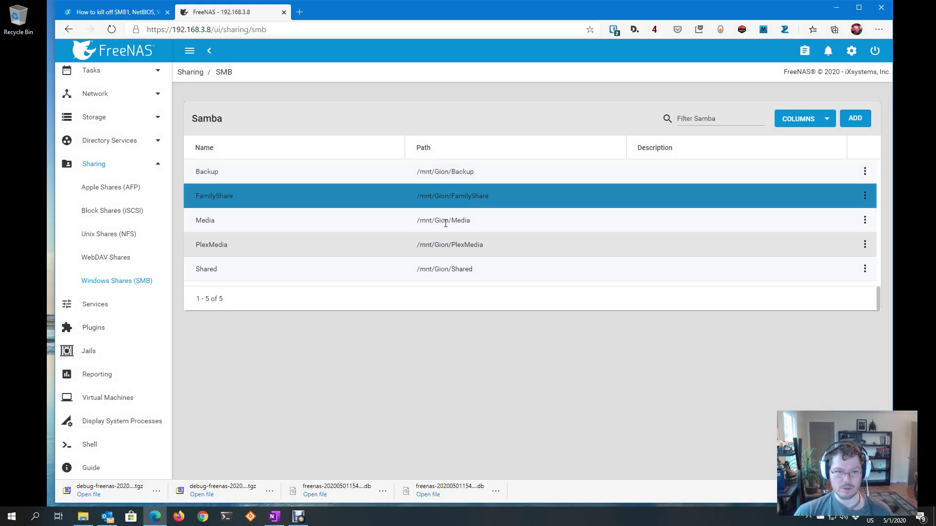
Check the FREENAS shares list in File Explorer
click(82, 517)
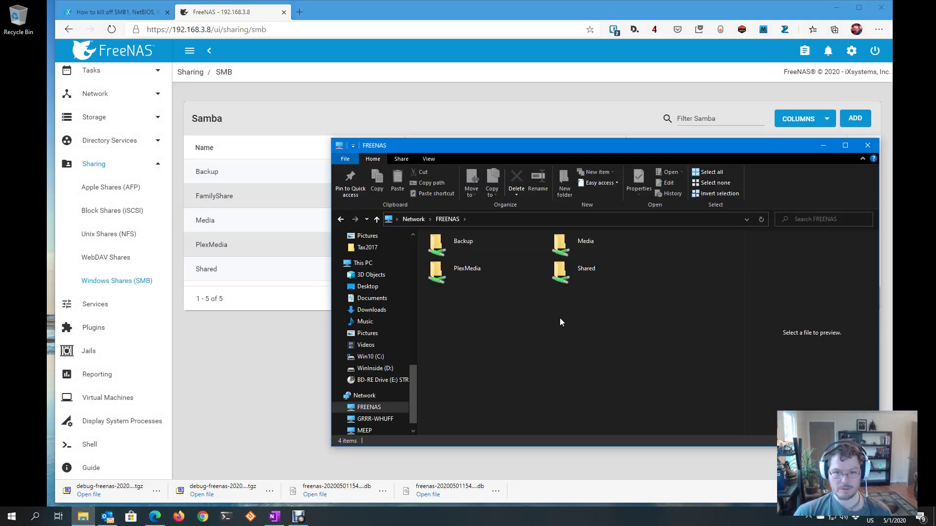
click(374, 419)
click(368, 409)
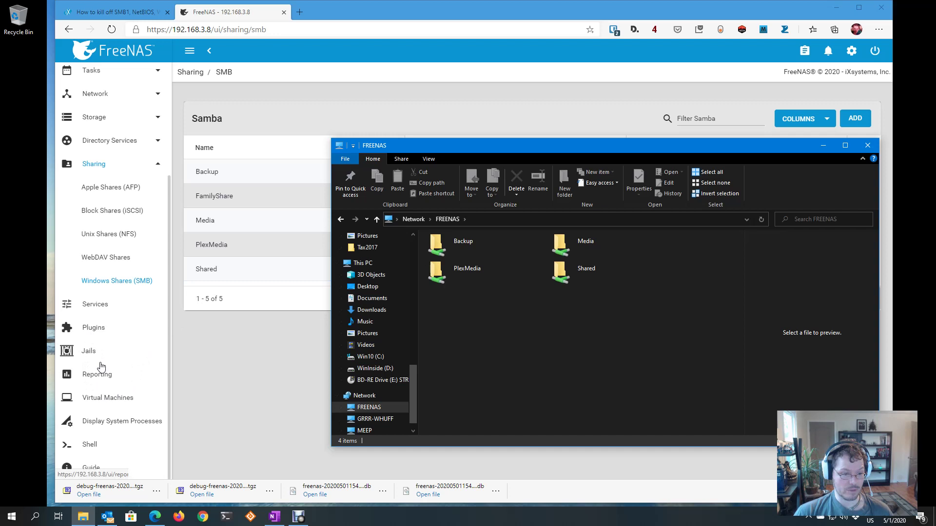
Stop the SMB service on the Services page, confirming STOP
click(95, 305)
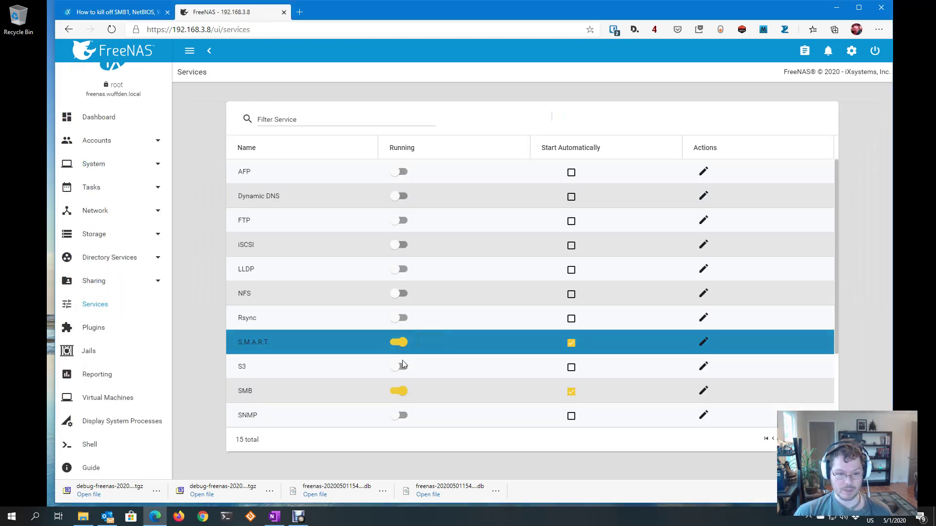
click(394, 390)
click(493, 282)
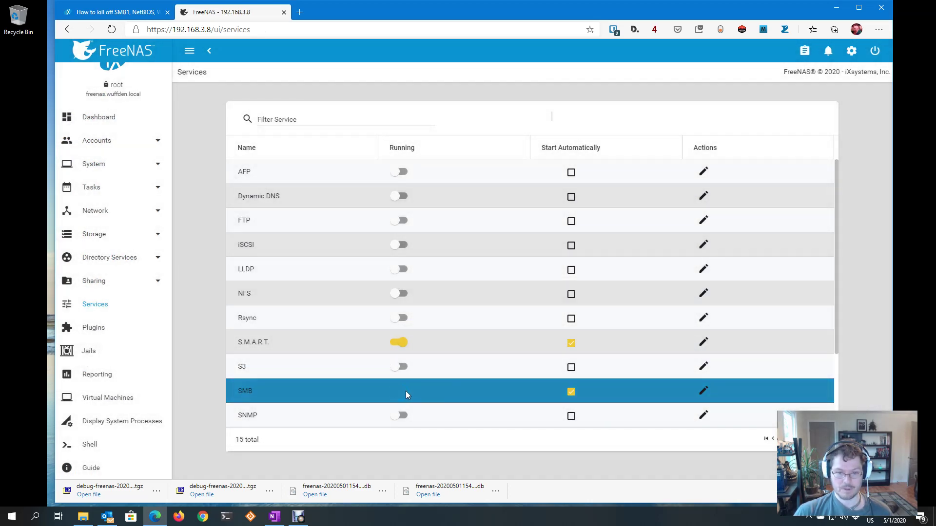
Try opening FamilyShare in Explorer, close the access-denied error, then return to FreeNAS SMB shares
click(81, 518)
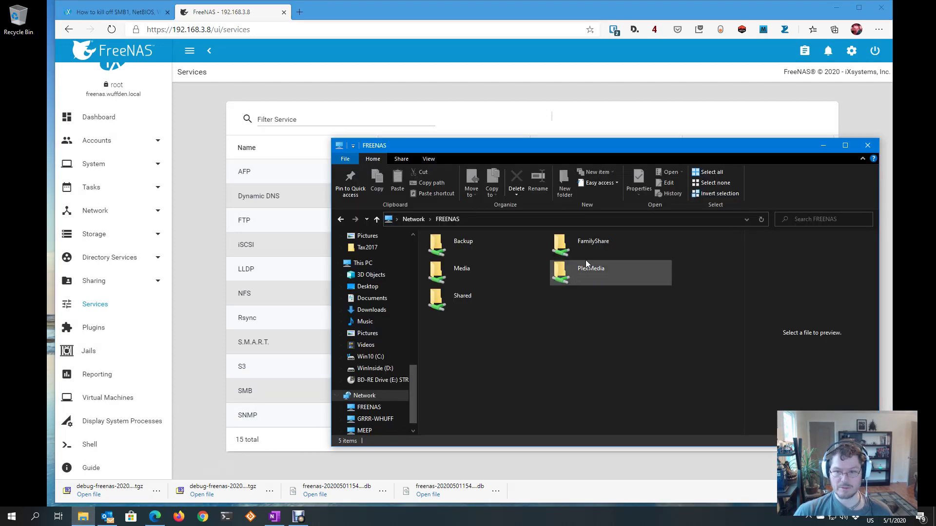
double_click(606, 246)
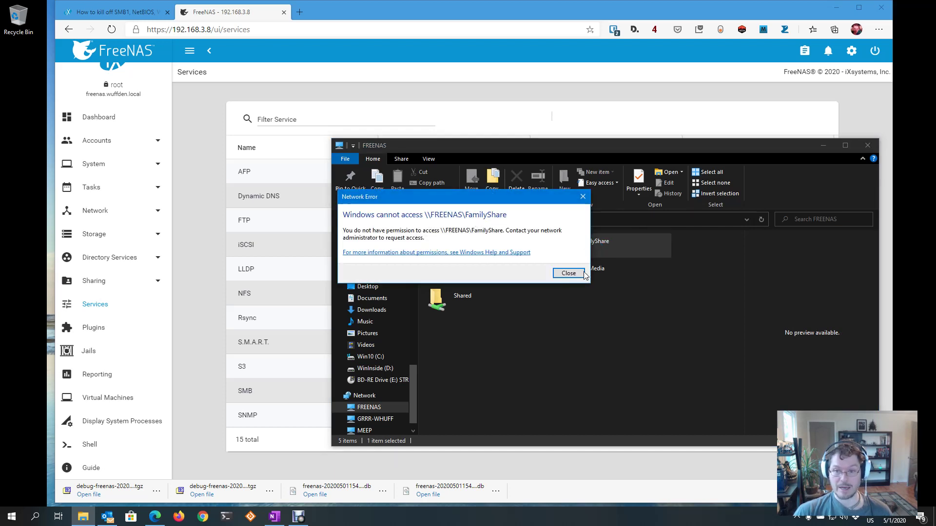
click(568, 273)
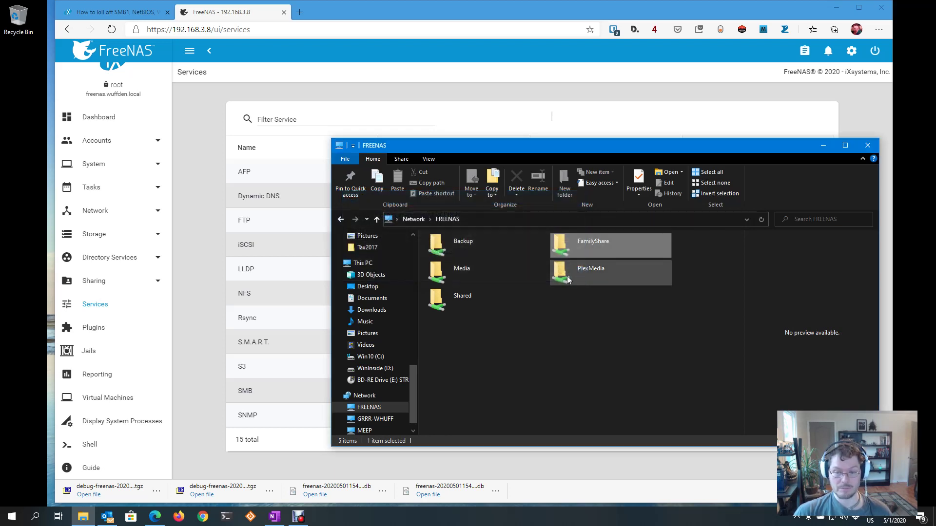
click(112, 285)
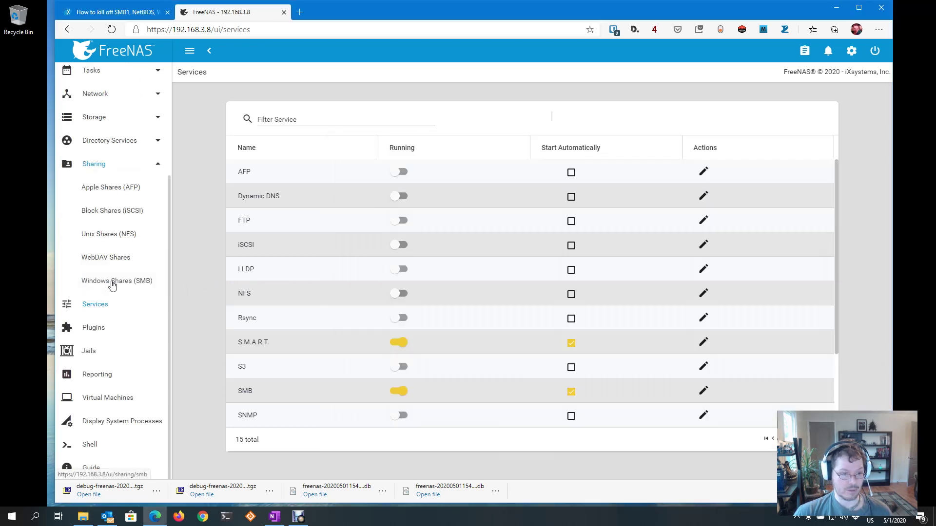
click(111, 285)
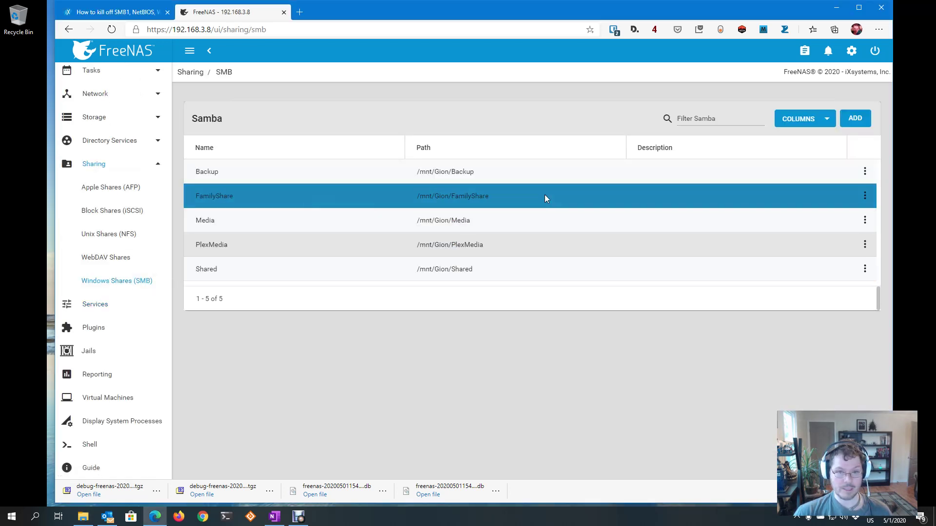
Set FamilyShare's ACL owner to user nobody and group shared, and save
click(865, 197)
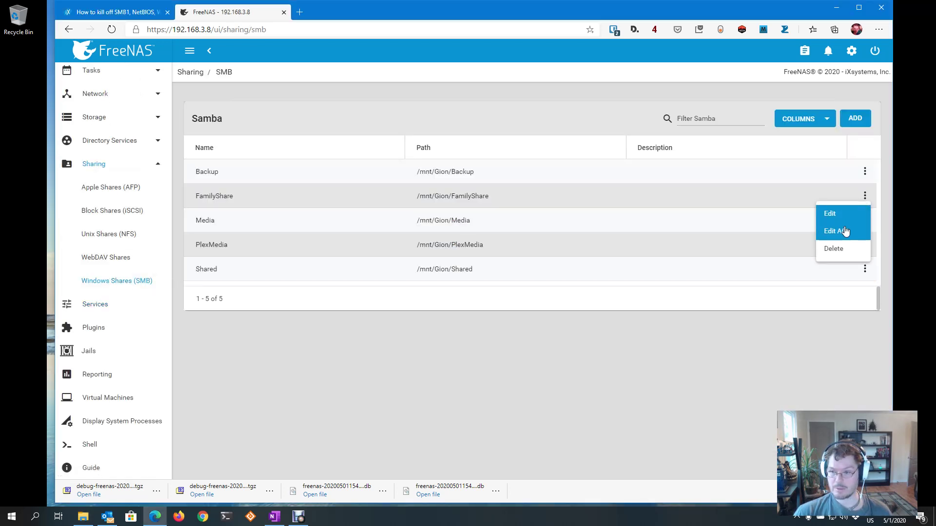
click(845, 229)
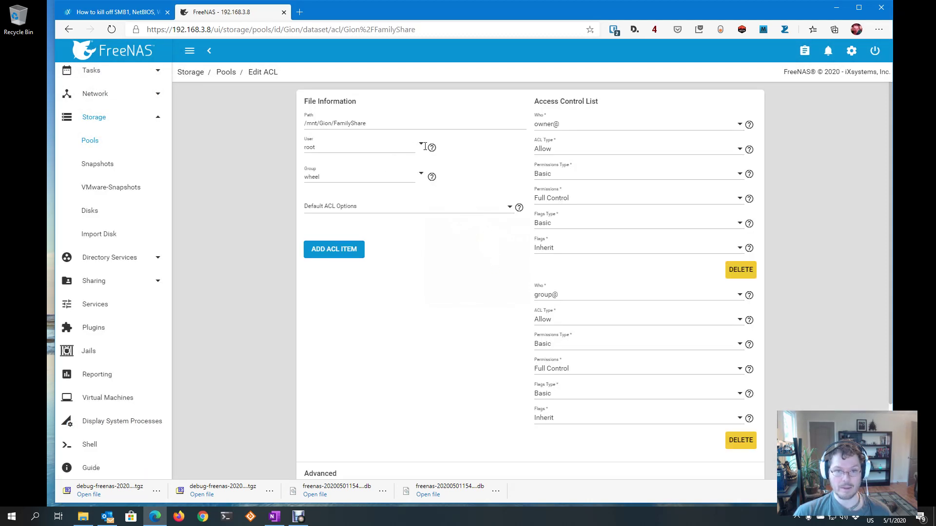
click(420, 146)
scroll(470, 190, down, 5)
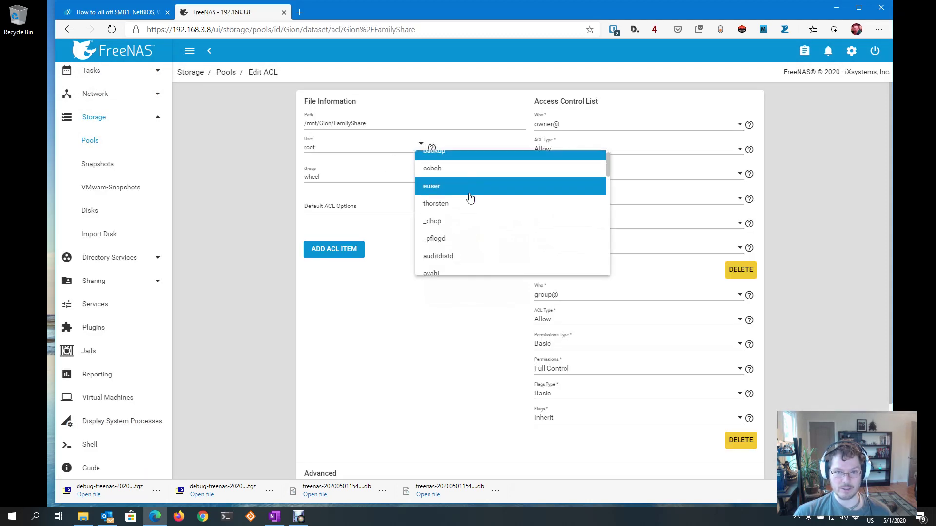
scroll(470, 197, down, 3)
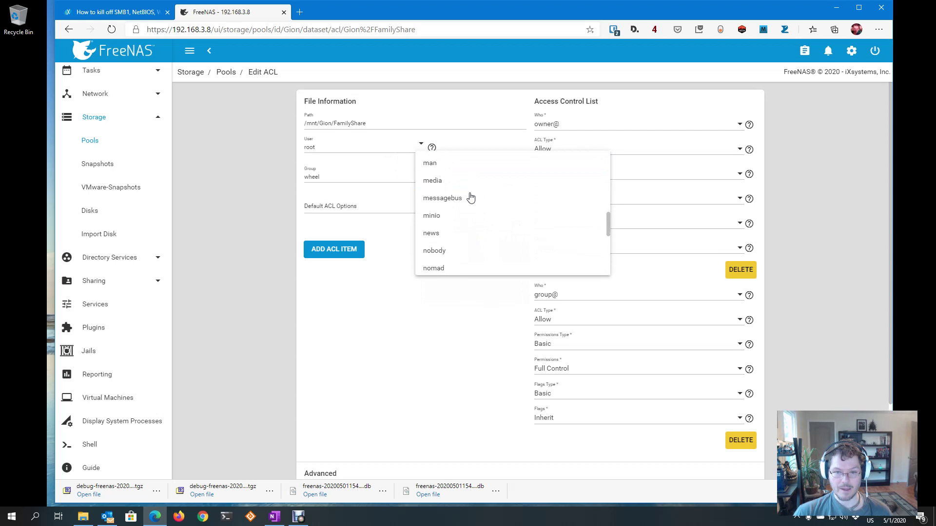
click(463, 249)
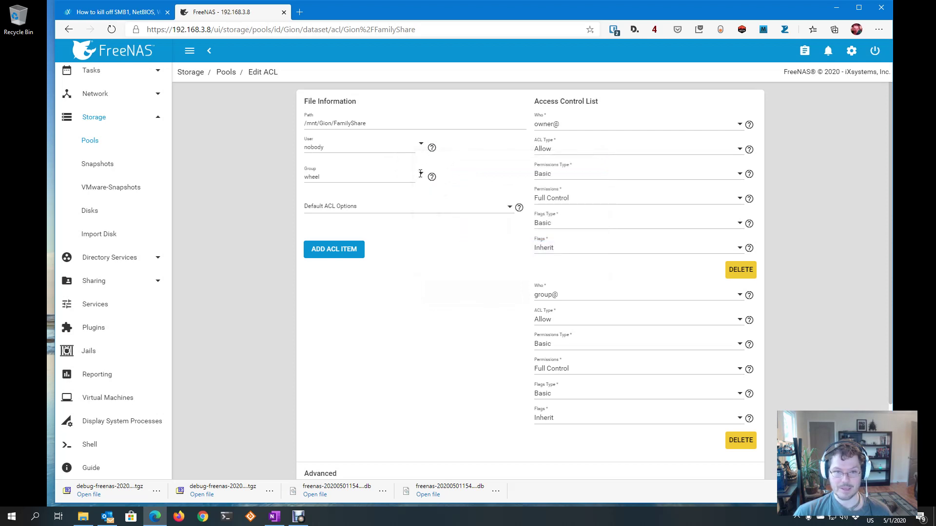
click(421, 174)
click(457, 214)
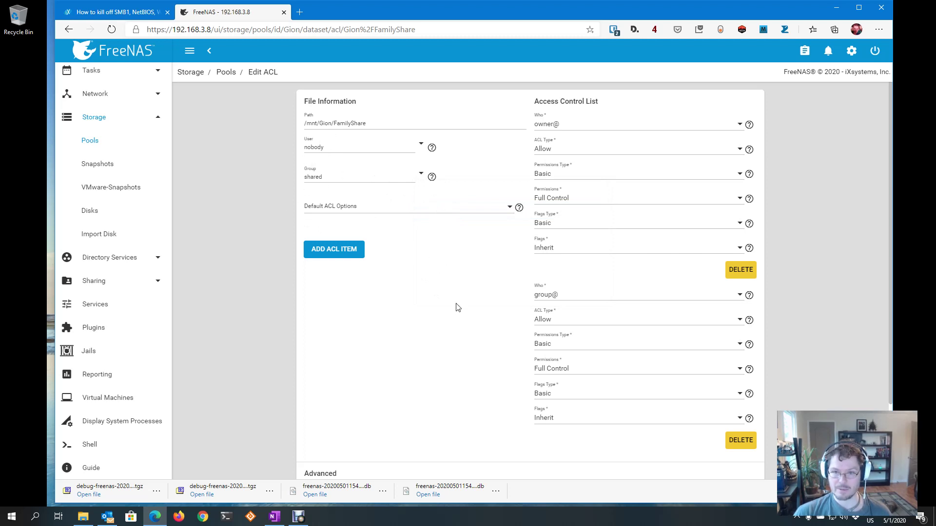
scroll(451, 307, down, 3)
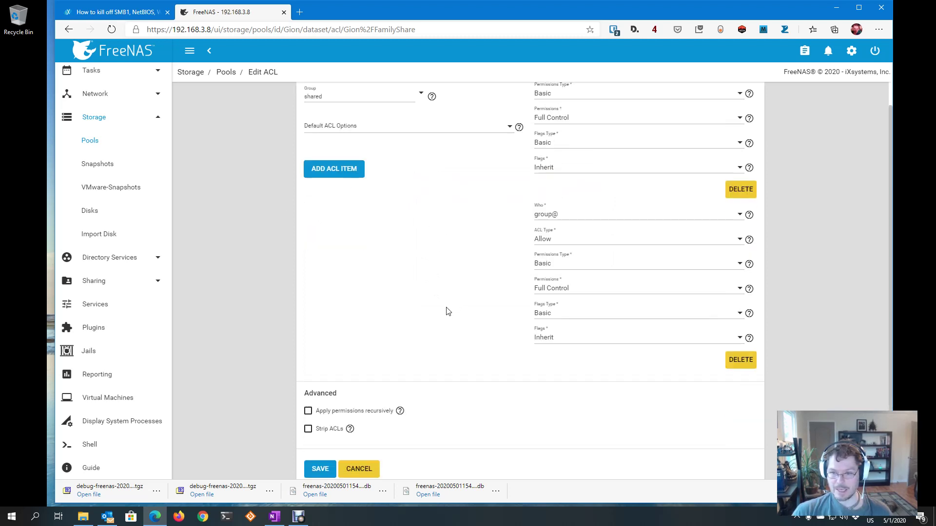
click(327, 459)
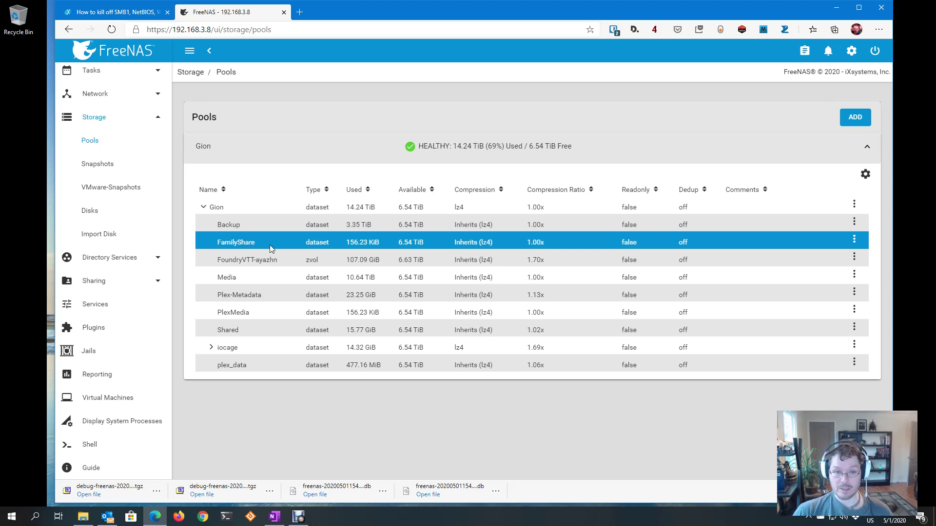
Reopen the FamilyShare ACL to verify it, then leave without changes
click(854, 239)
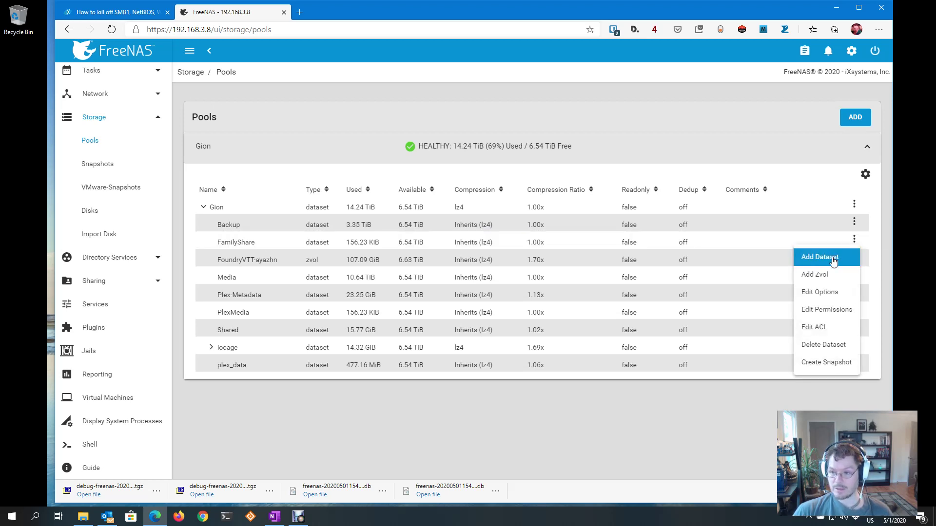
click(829, 327)
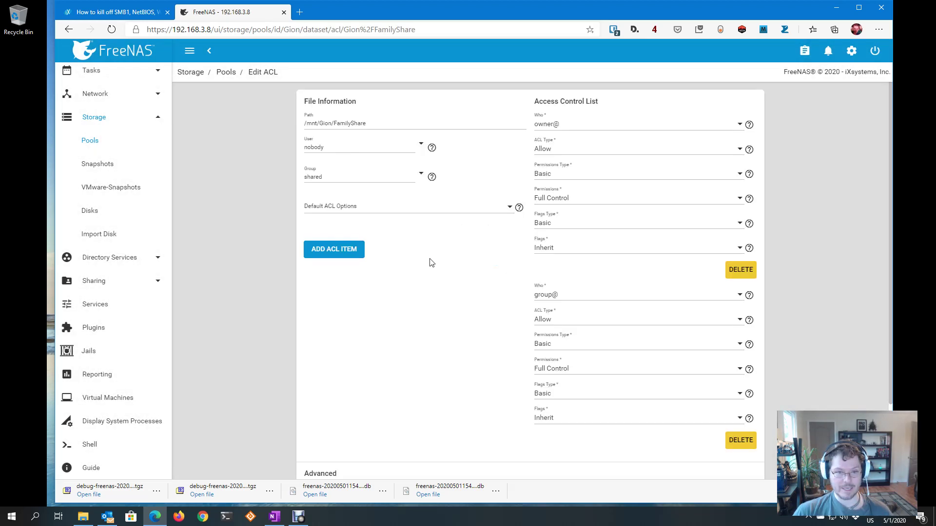
scroll(375, 376, down, 3)
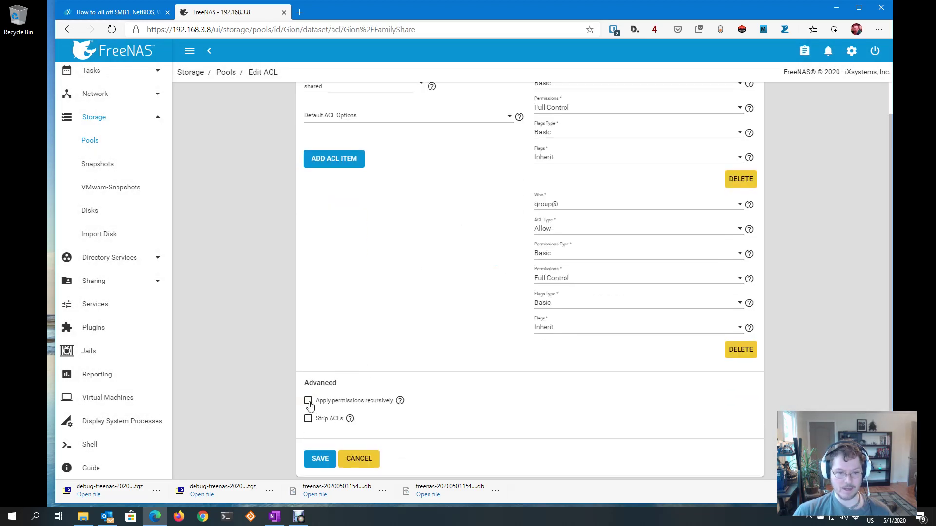
click(360, 458)
key(alt+Tab)
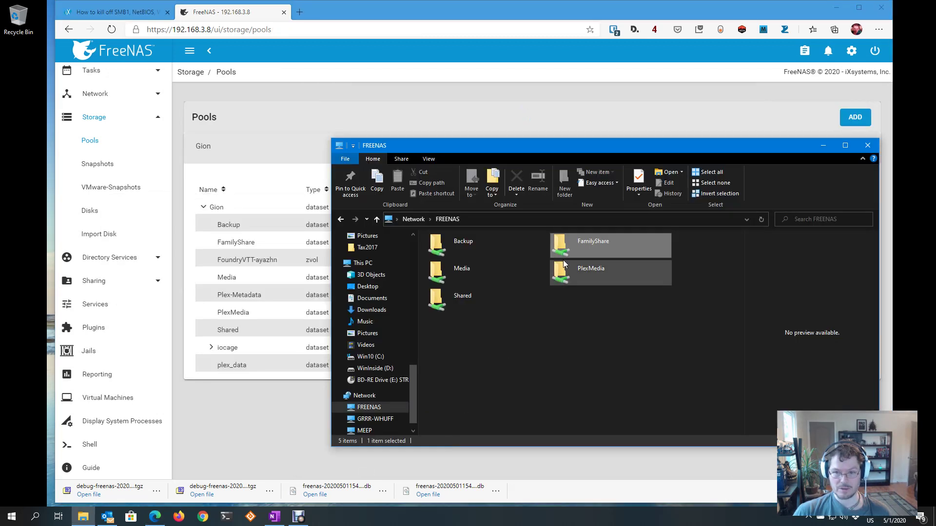
Create a Finances folder inside FamilyShare, then go back to the FREENAS shares list
double_click(578, 241)
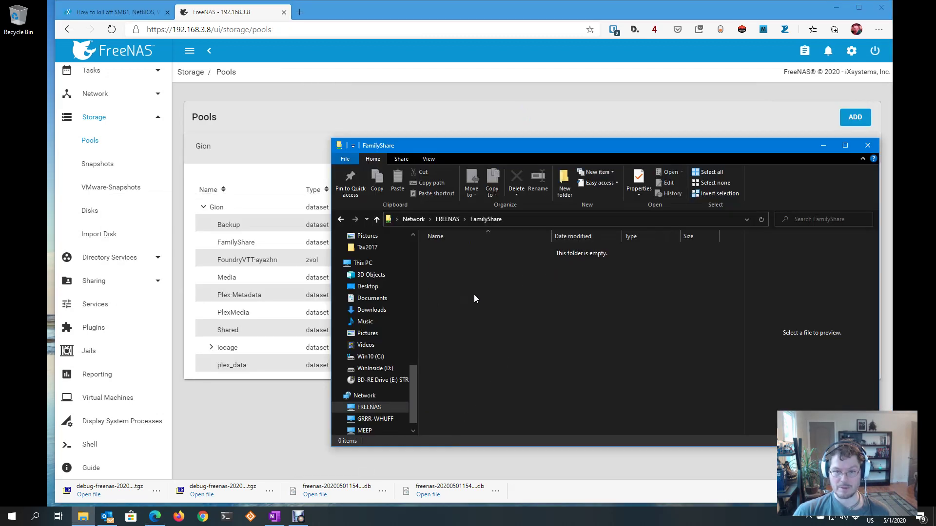
right_click(491, 283)
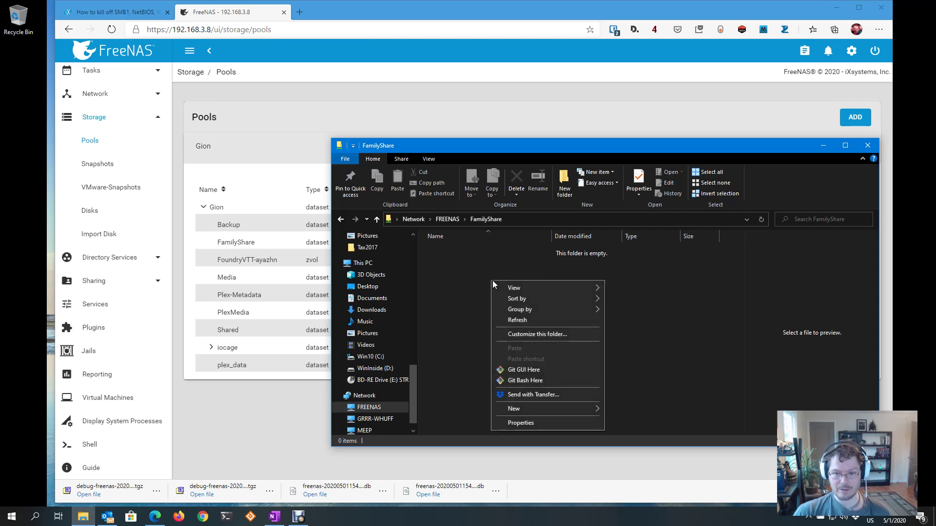
mouse_move(550, 410)
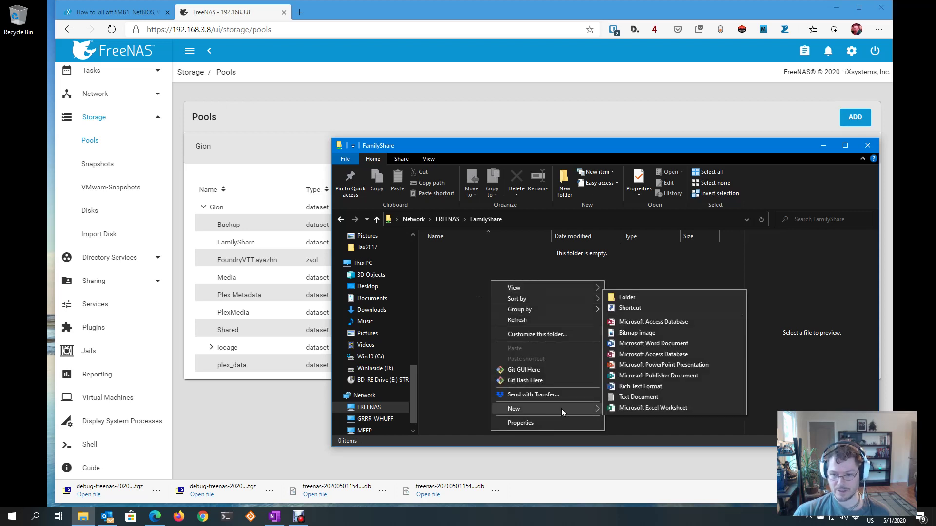
click(656, 302)
text(Fk)
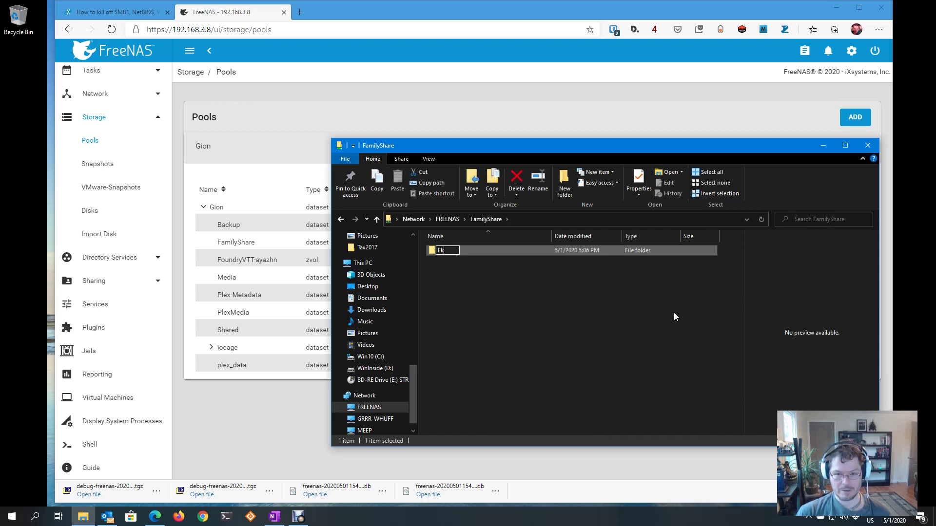
key(BackSpace)
text(inances)
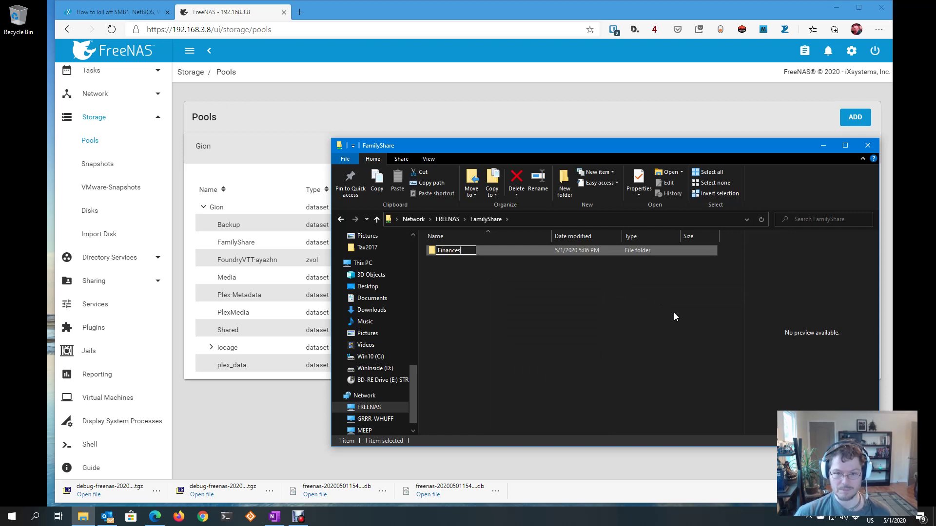
key(Return)
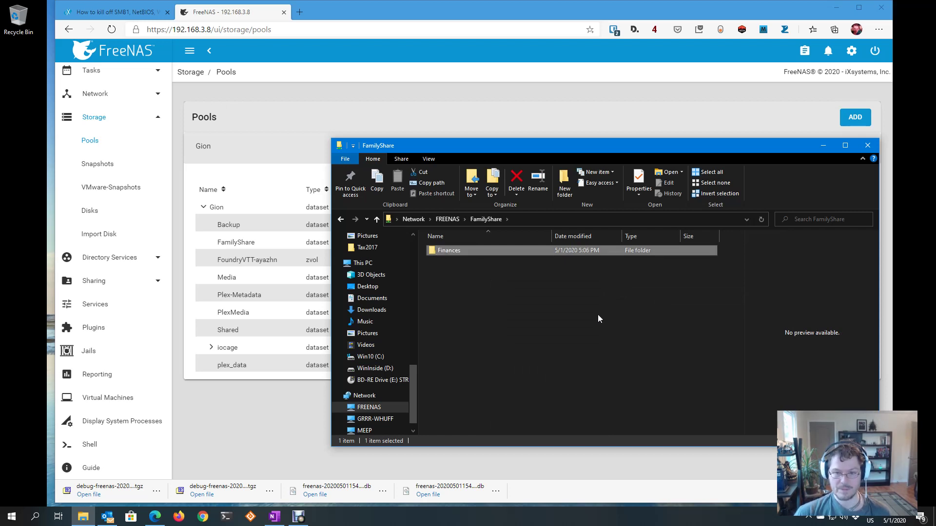
click(597, 314)
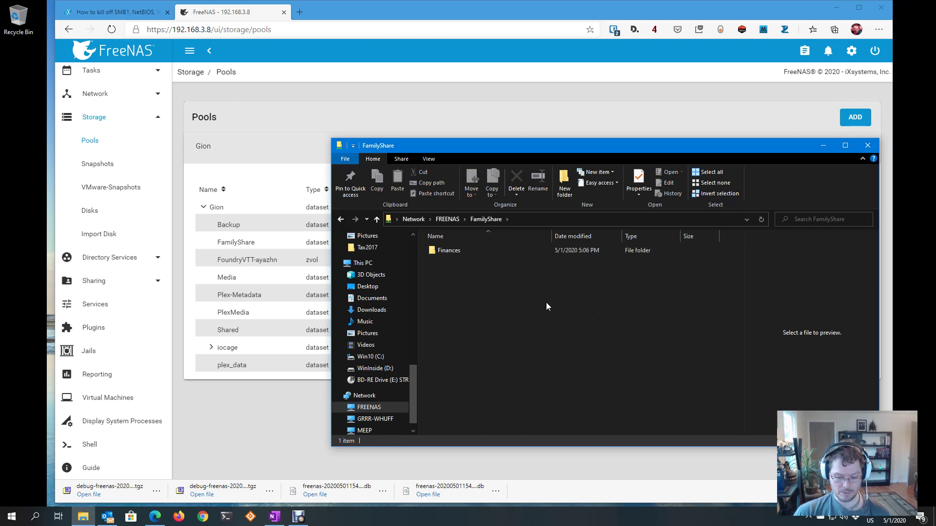
key(alt+Left)
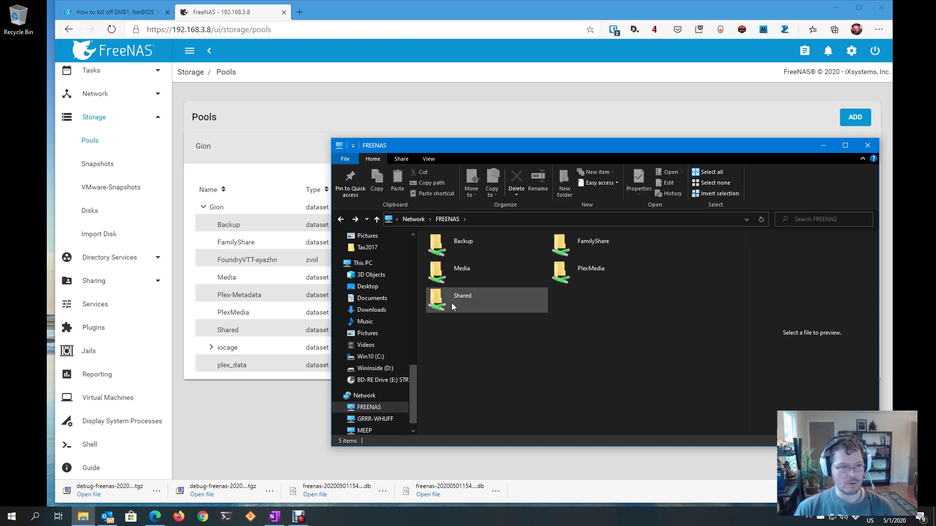
View the Periodic Snapshot Tasks page showing the six recursive Gion dataset tasks, then return to File Explorer
click(88, 168)
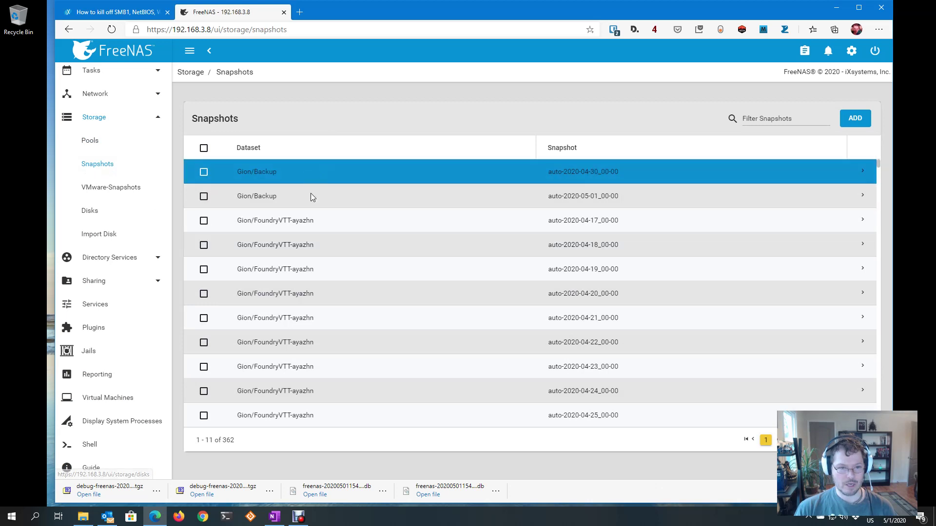
scroll(125, 278, up, 5)
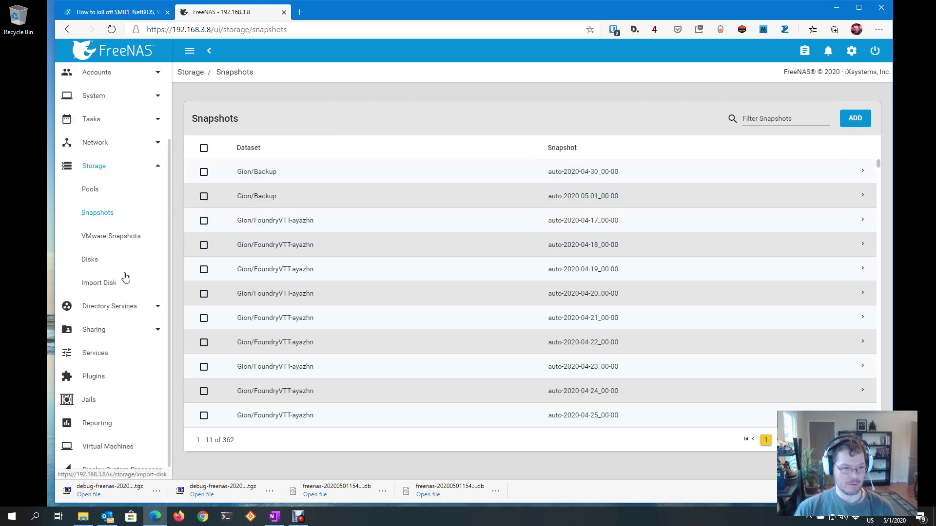
click(113, 222)
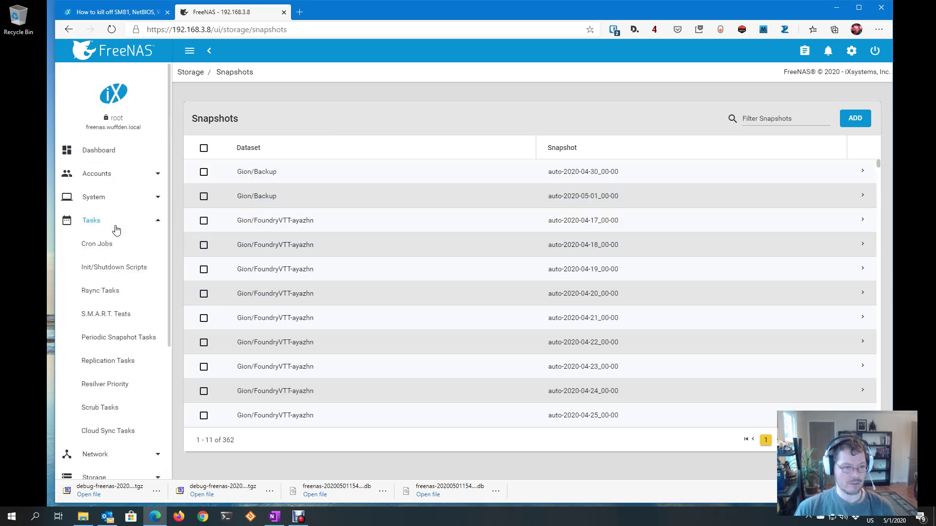
scroll(117, 352, down, 1)
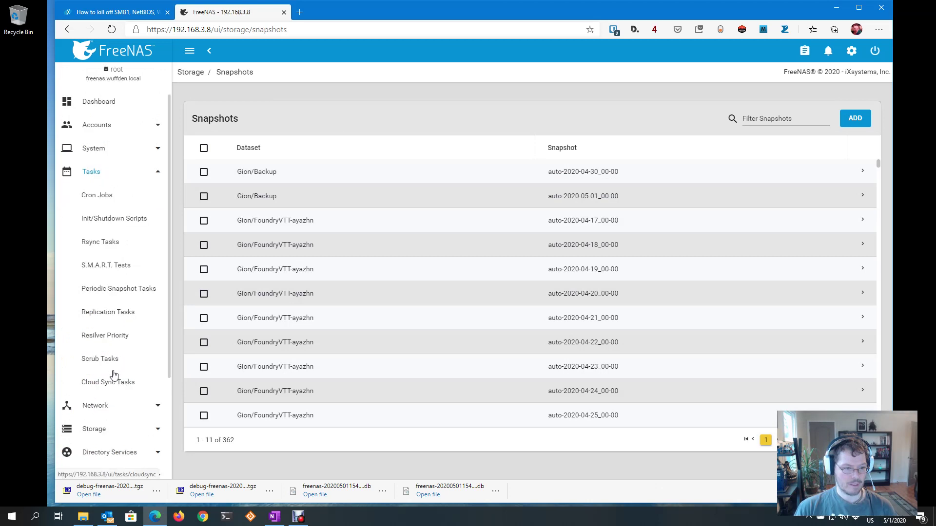
click(119, 291)
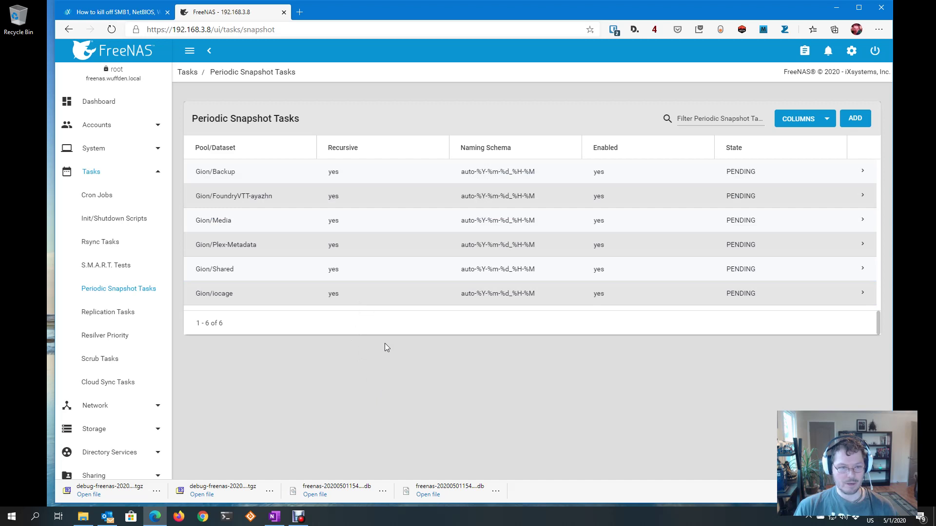
key(alt+Tab)
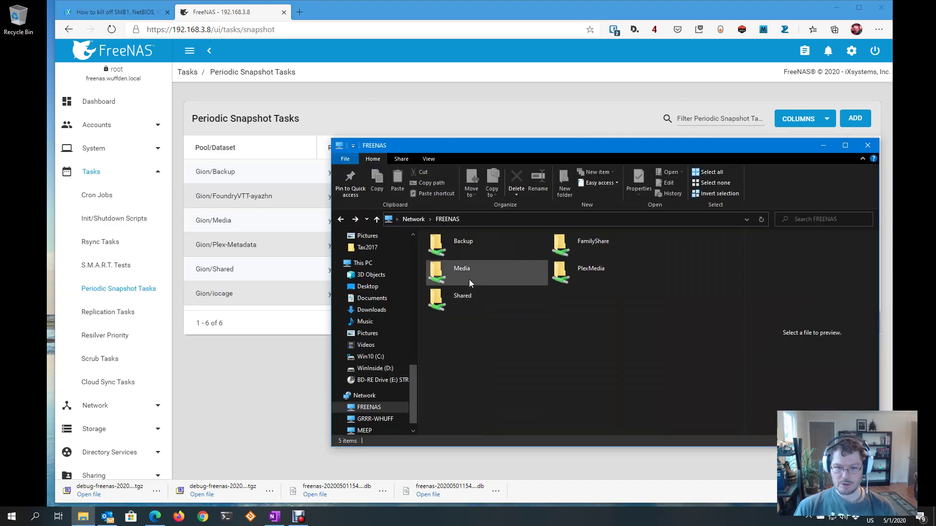
click(465, 305)
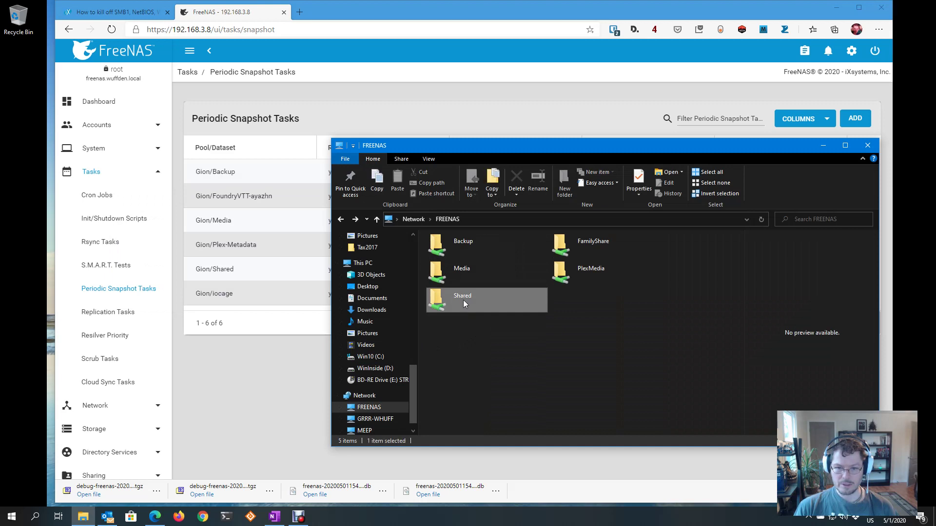
double_click(464, 303)
click(458, 274)
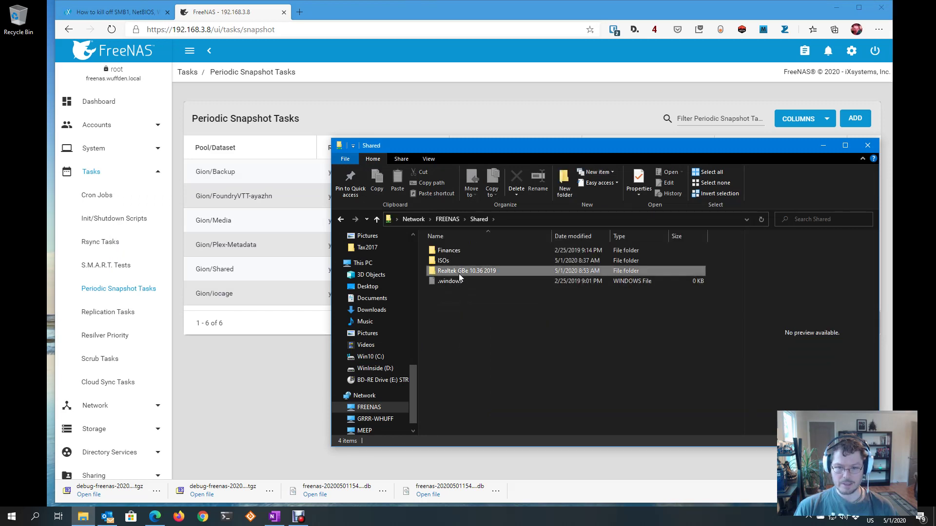
right_click(458, 272)
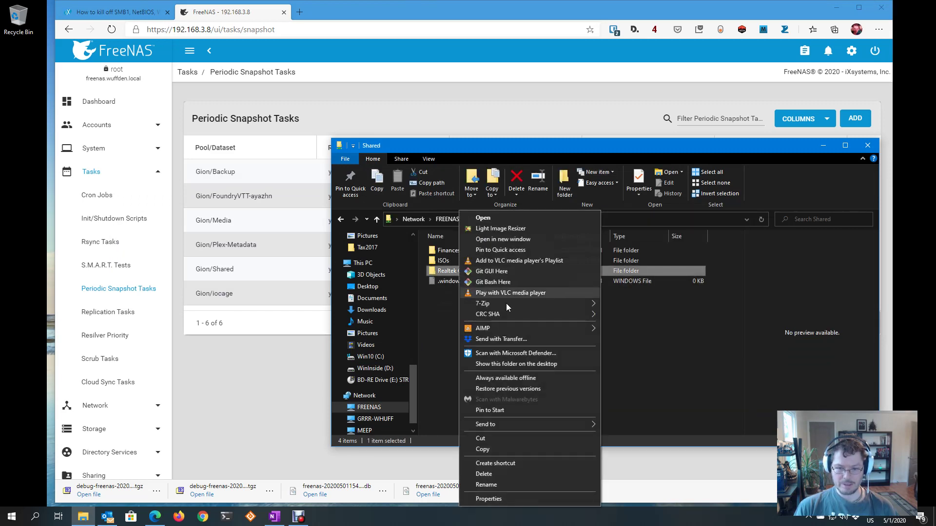
click(505, 496)
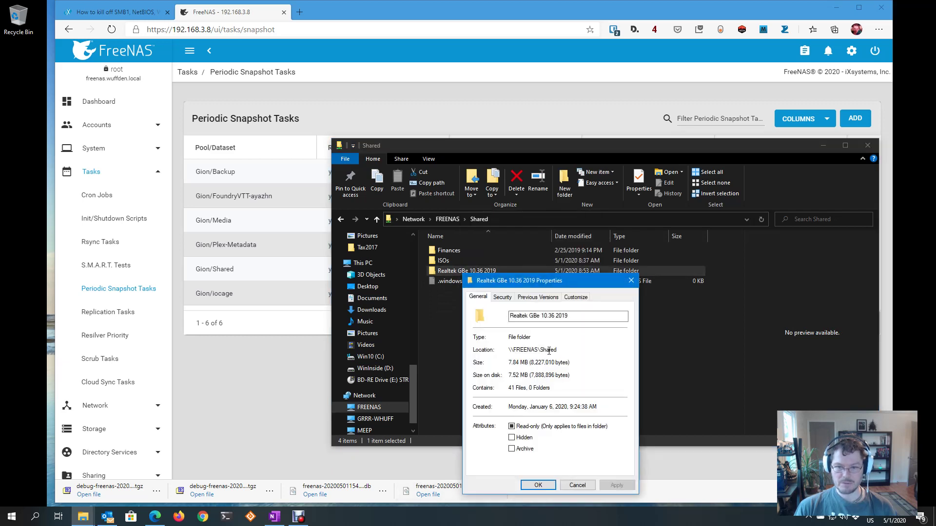
click(545, 298)
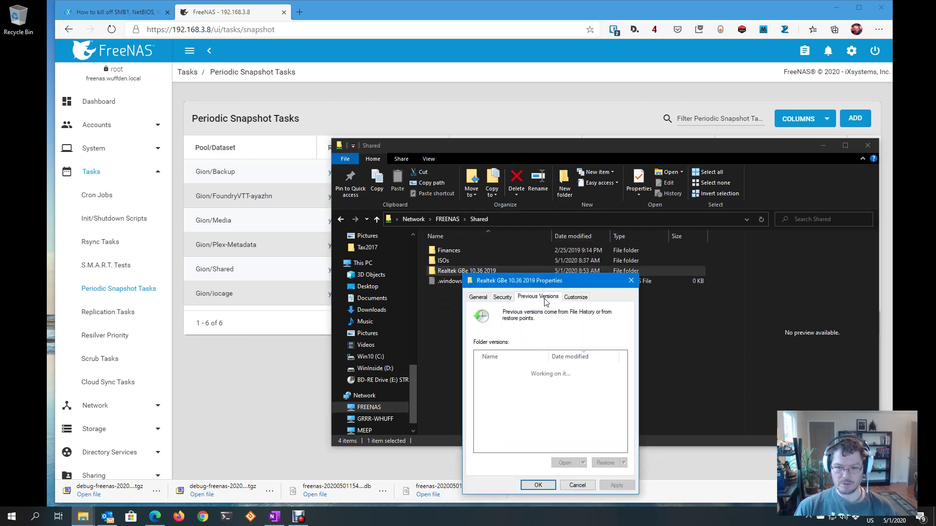
scroll(563, 379, down, 3)
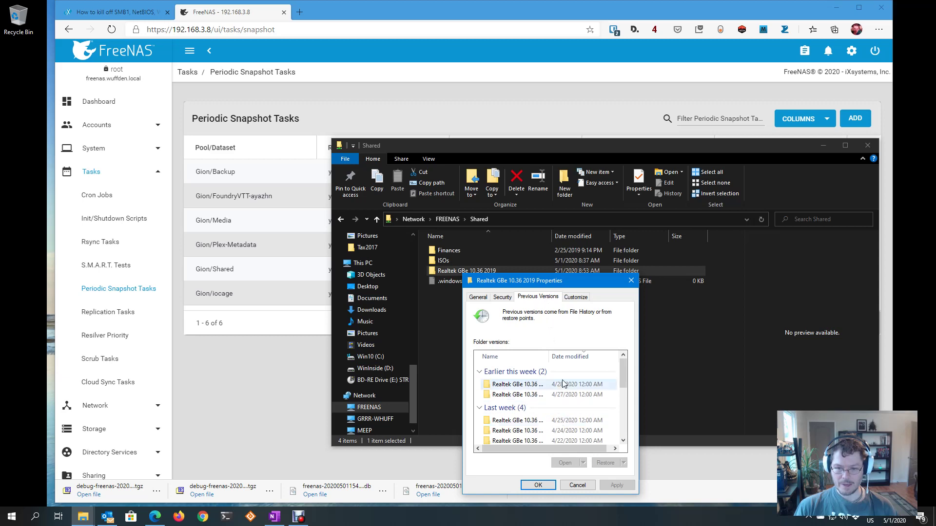
scroll(562, 379, up, 3)
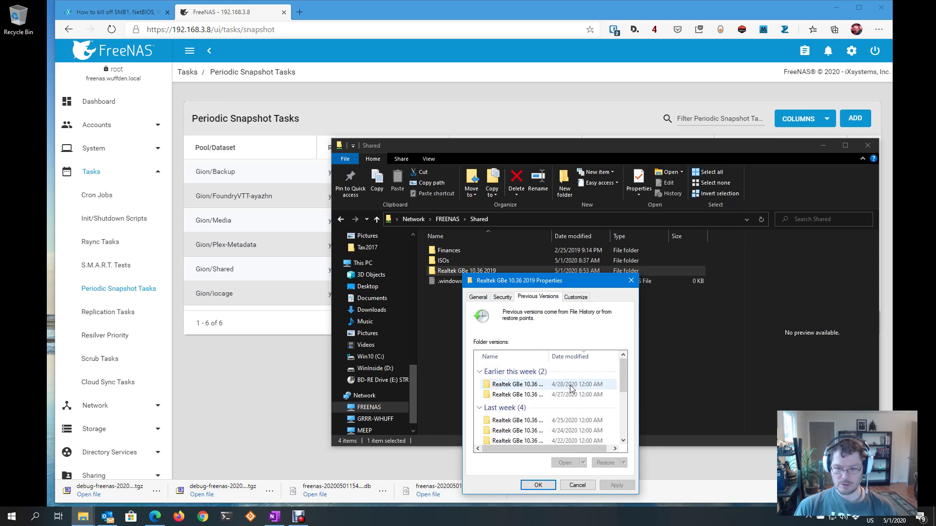
click(543, 385)
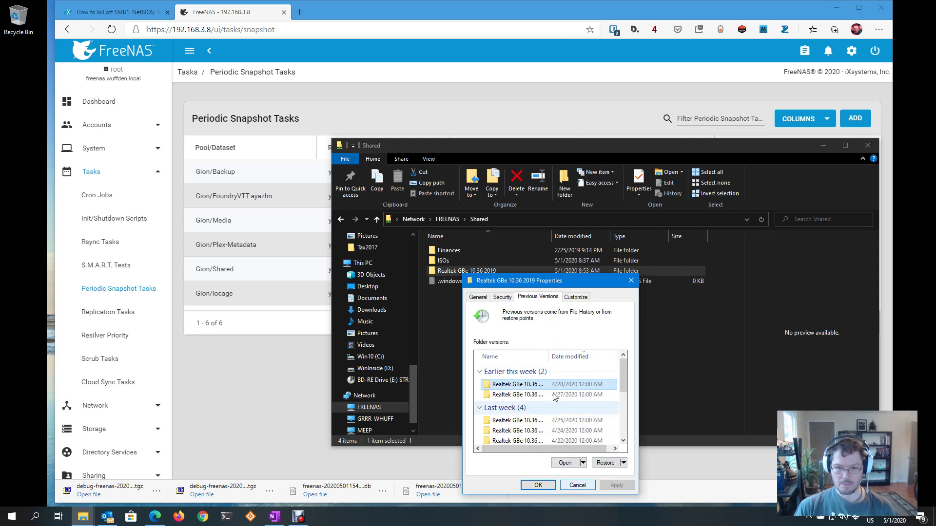
click(577, 485)
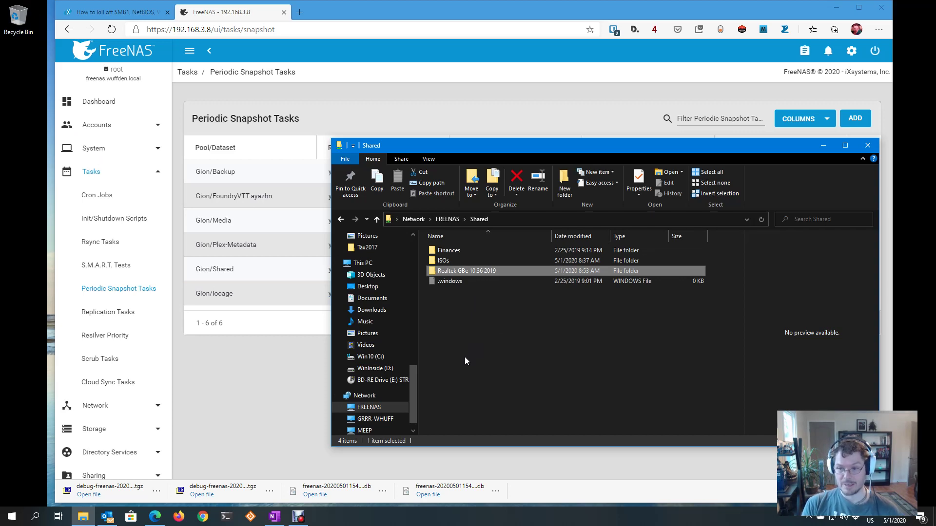
key(alt+Up)
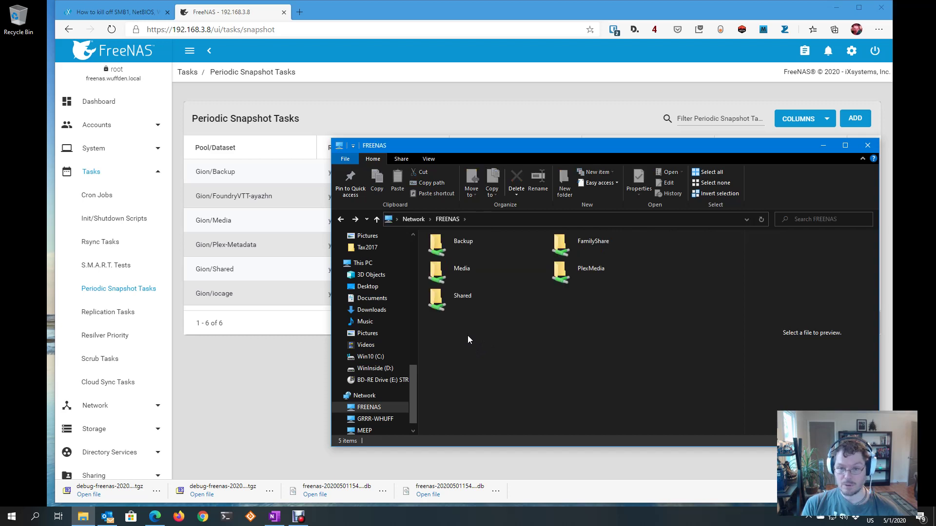
double_click(457, 294)
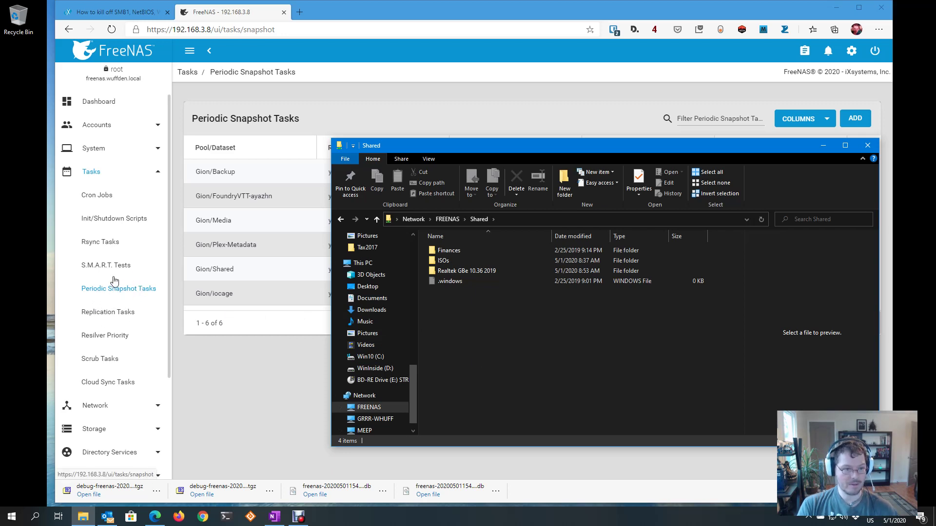
Bring FreeNAS forward and open the Windows Shares (SMB) list under Sharing
click(138, 175)
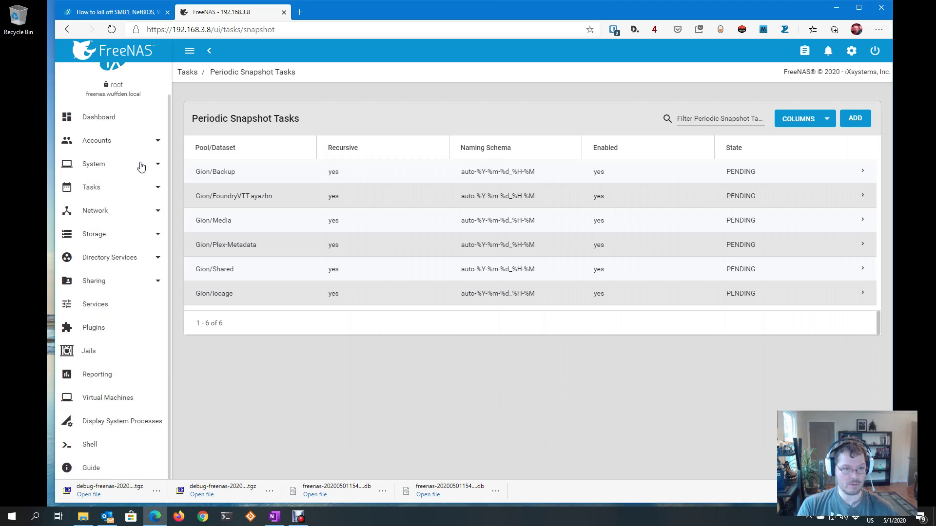
click(141, 167)
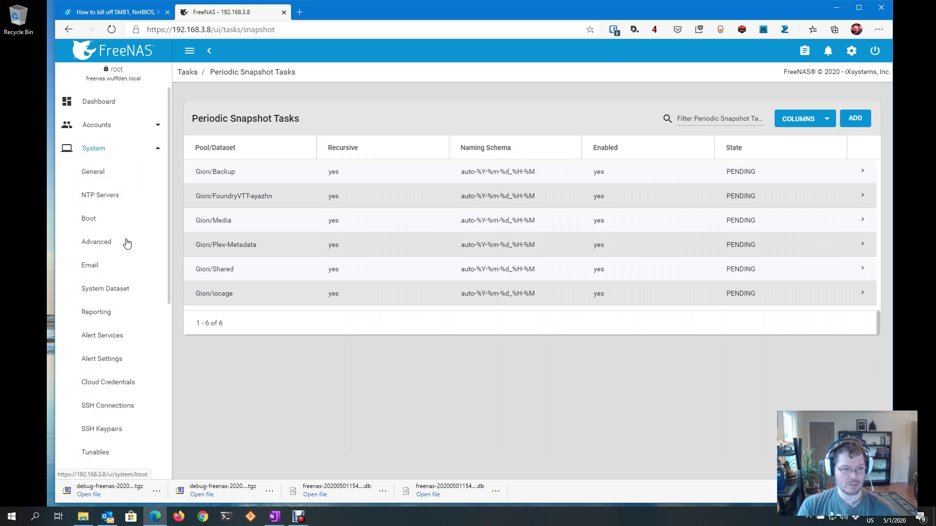
click(124, 151)
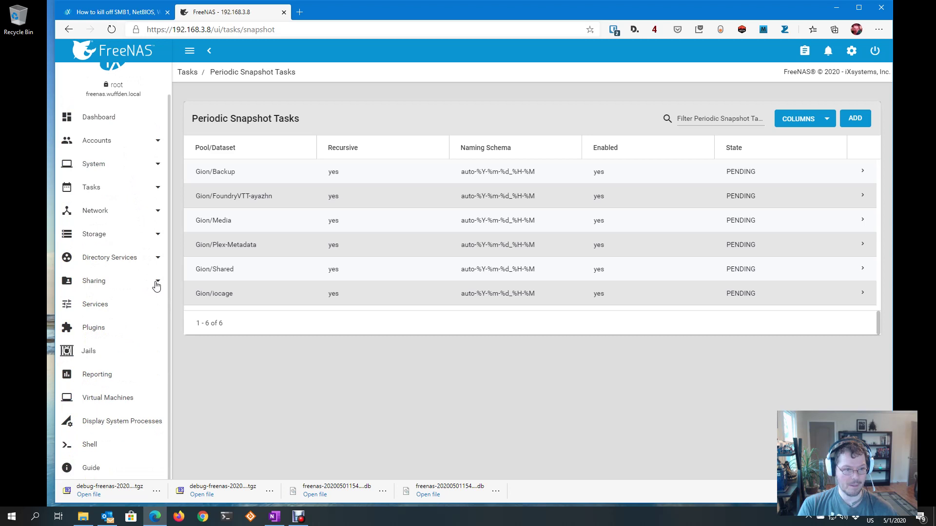
click(155, 285)
click(120, 383)
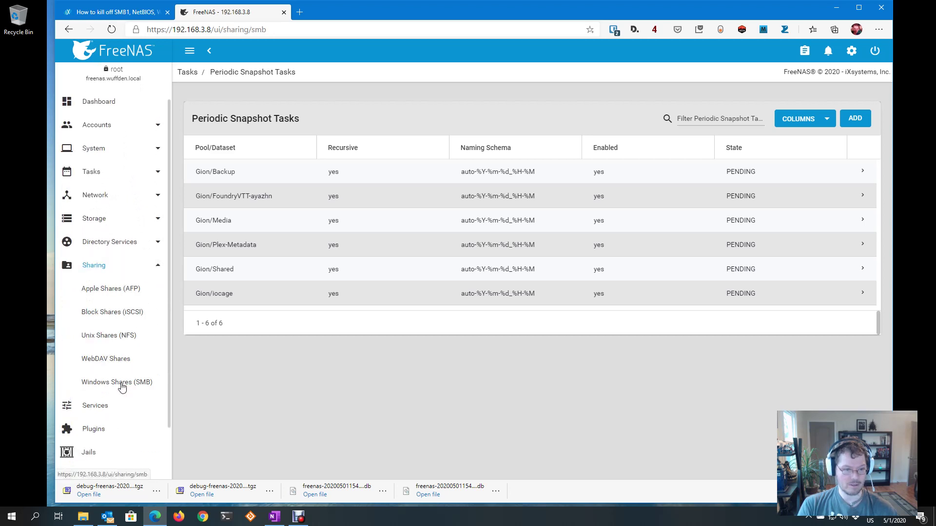
Review FamilyShare's advanced share options, then cancel without changing anything
click(859, 194)
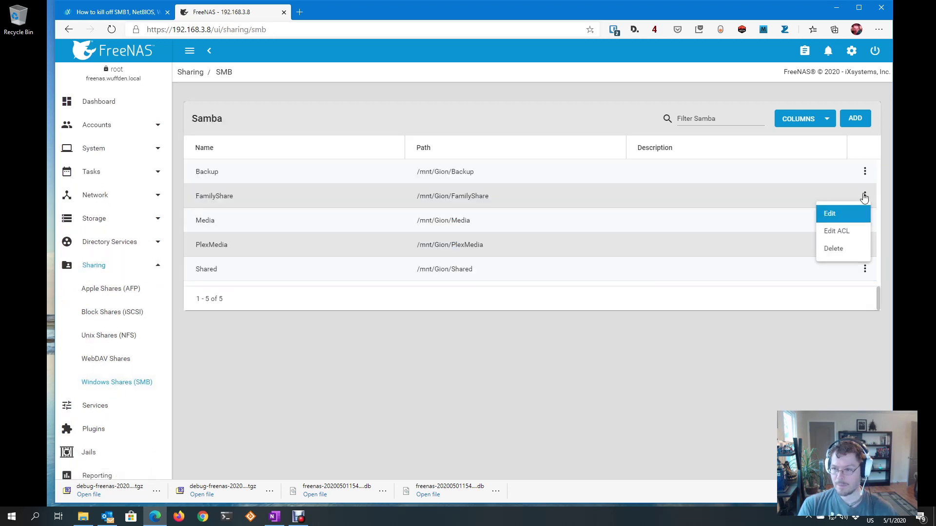
click(845, 212)
click(413, 292)
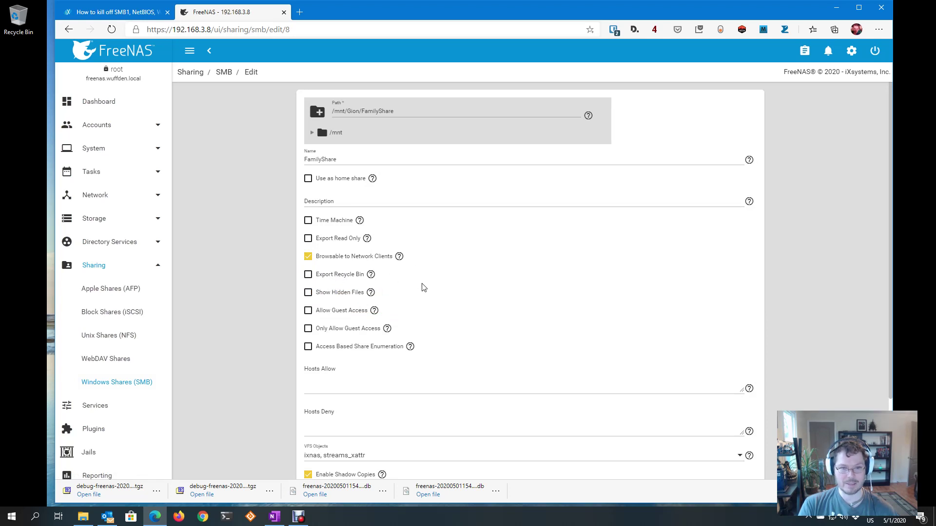
scroll(422, 286, down, 2)
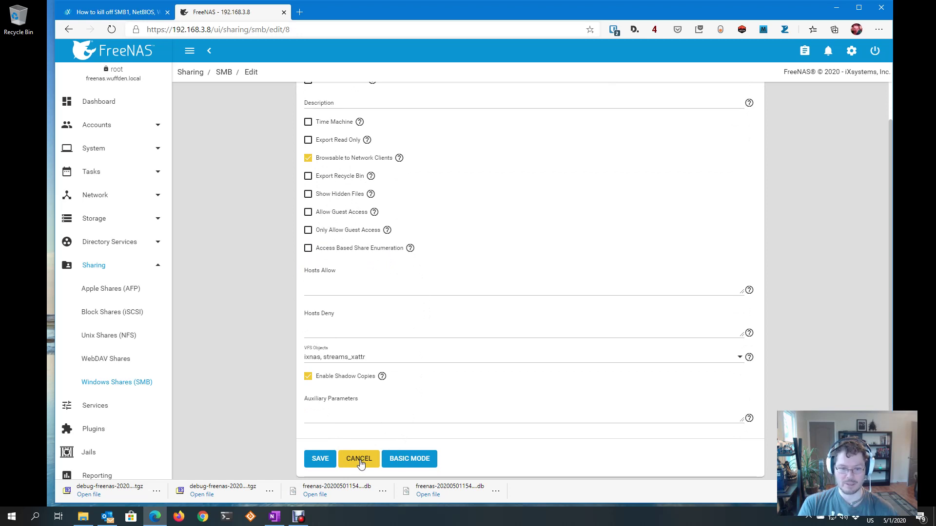
click(360, 460)
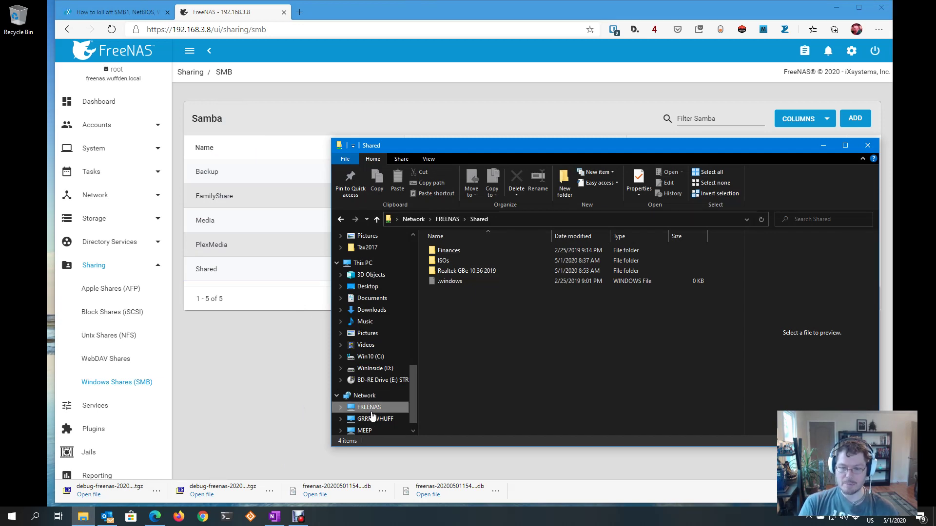
Show the FREENAS server's five shares in File Explorer, then open FreeNAS's Services list
click(370, 412)
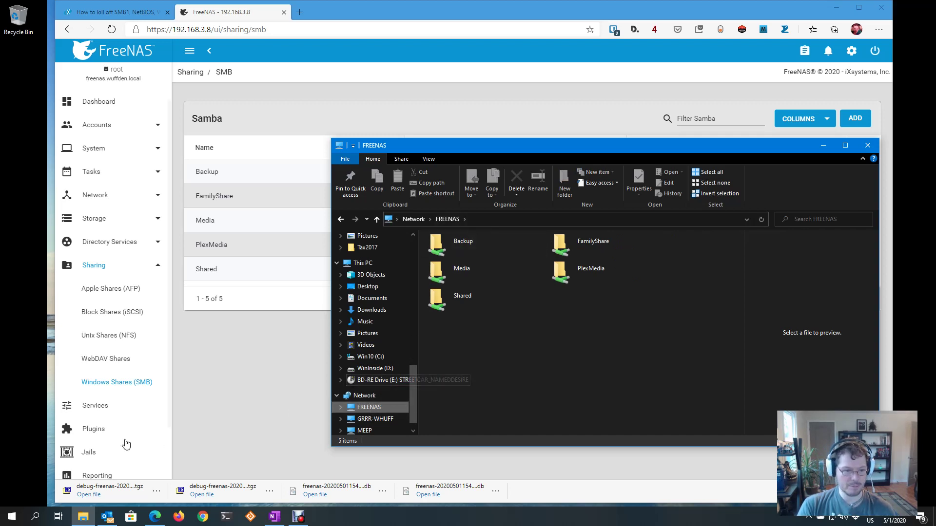
click(110, 405)
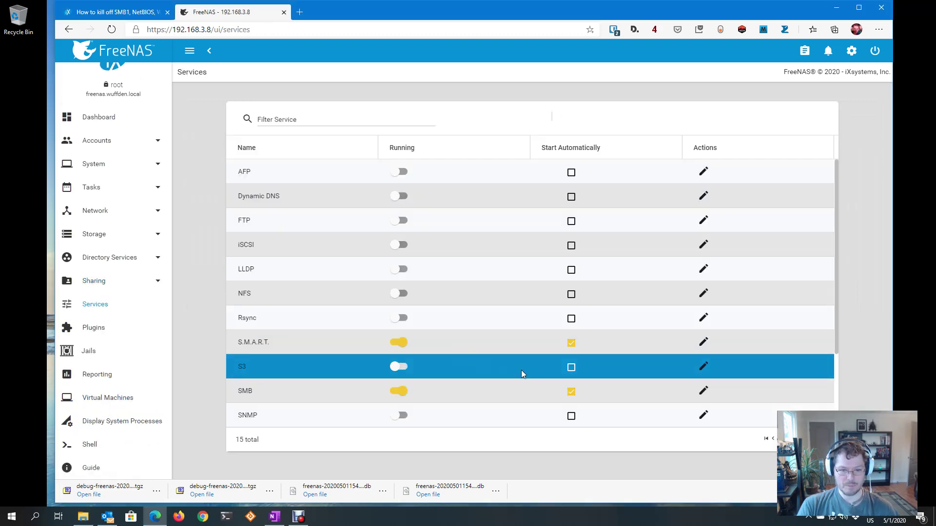
Check the SMB service's Auxiliary Parameters without saving, then return to the iXsystems SMB1 article
click(703, 391)
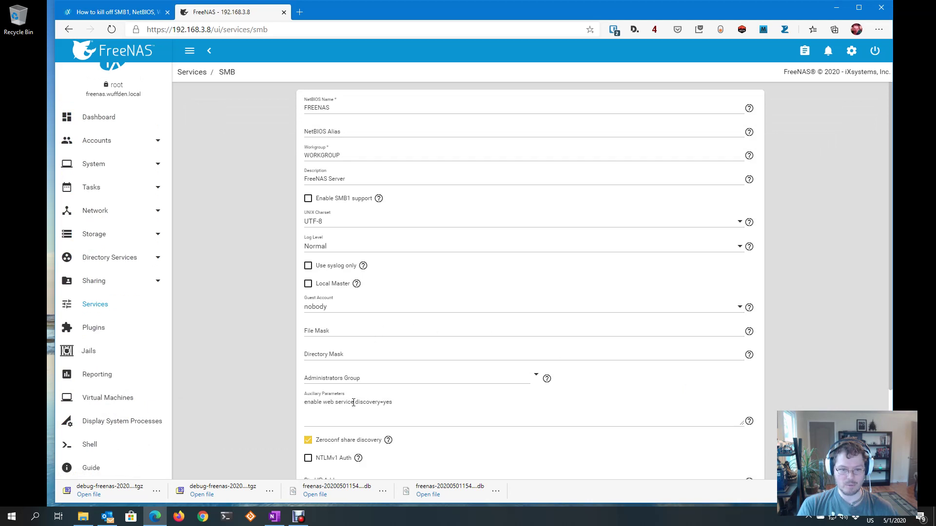
scroll(403, 338, down, 5)
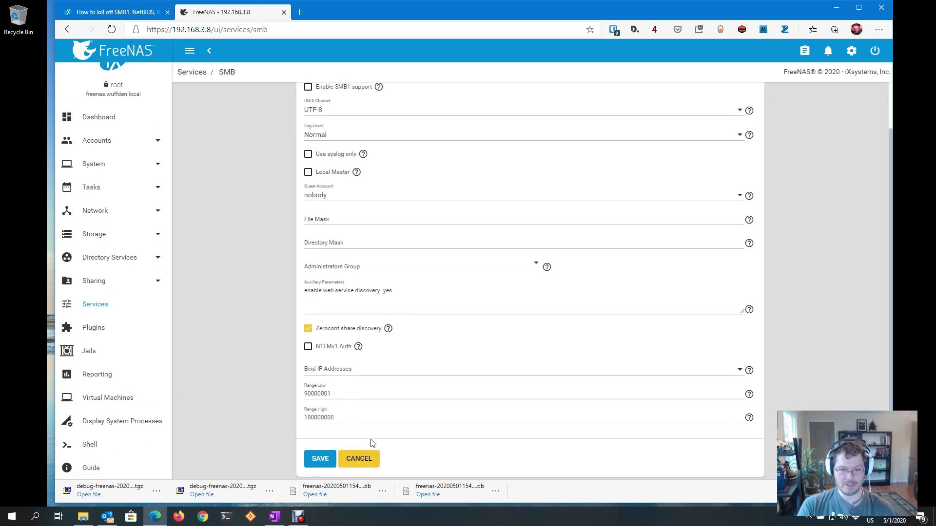
click(365, 457)
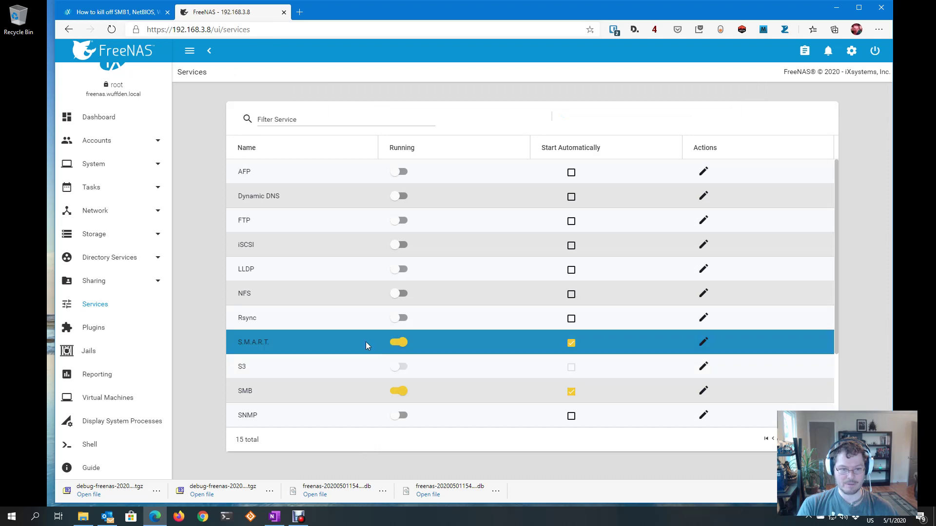
click(130, 14)
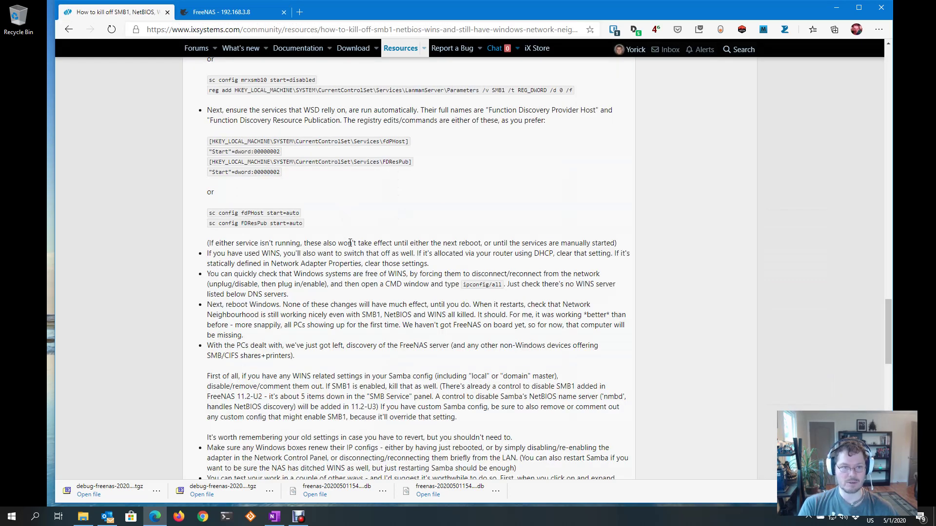
scroll(349, 246, up, 4)
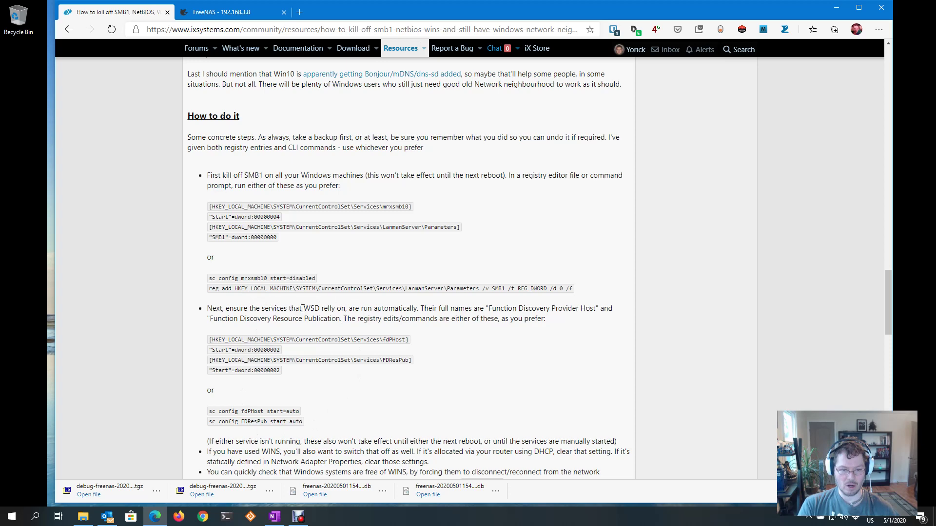
scroll(297, 387, down, 2)
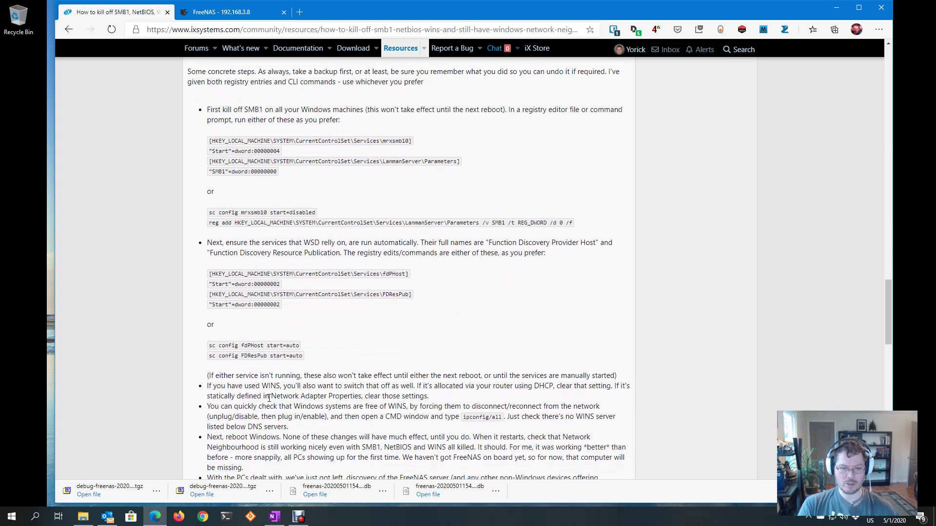